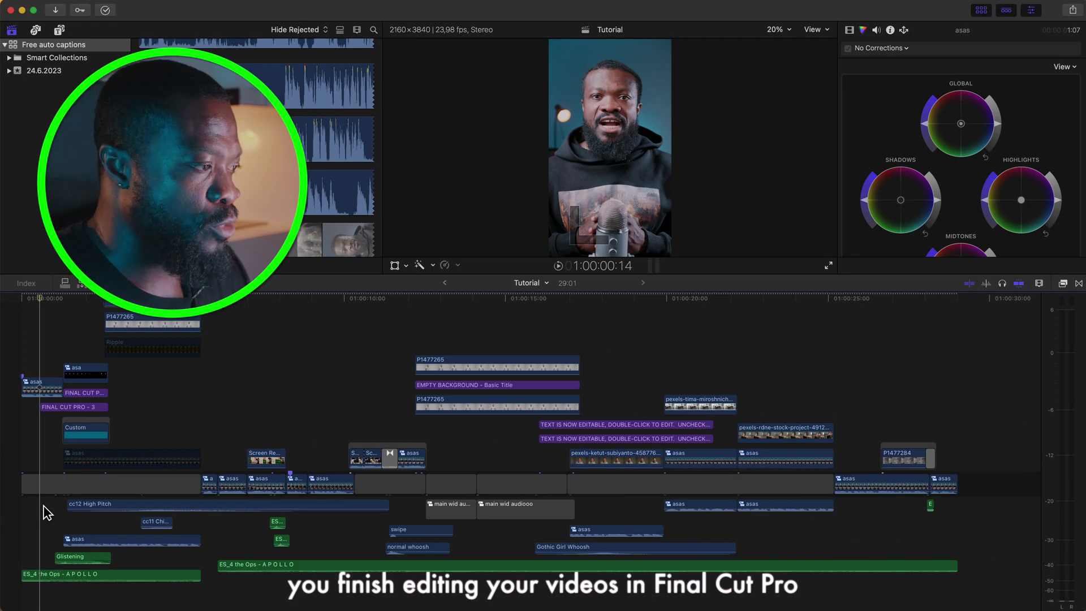
- Disable all audio and music clips in the timeline and bring up the Share menu of export destinations
{"action": "left_click_drag", "start_coordinate": [44, 506], "coordinate": [969, 606]}
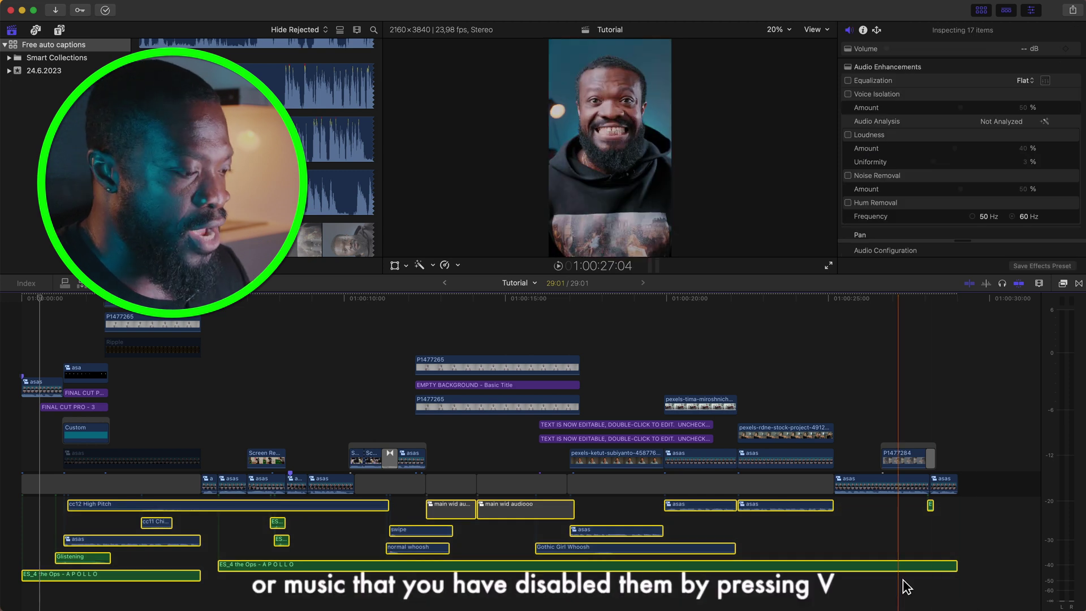
{"action": "key", "text": "v"}
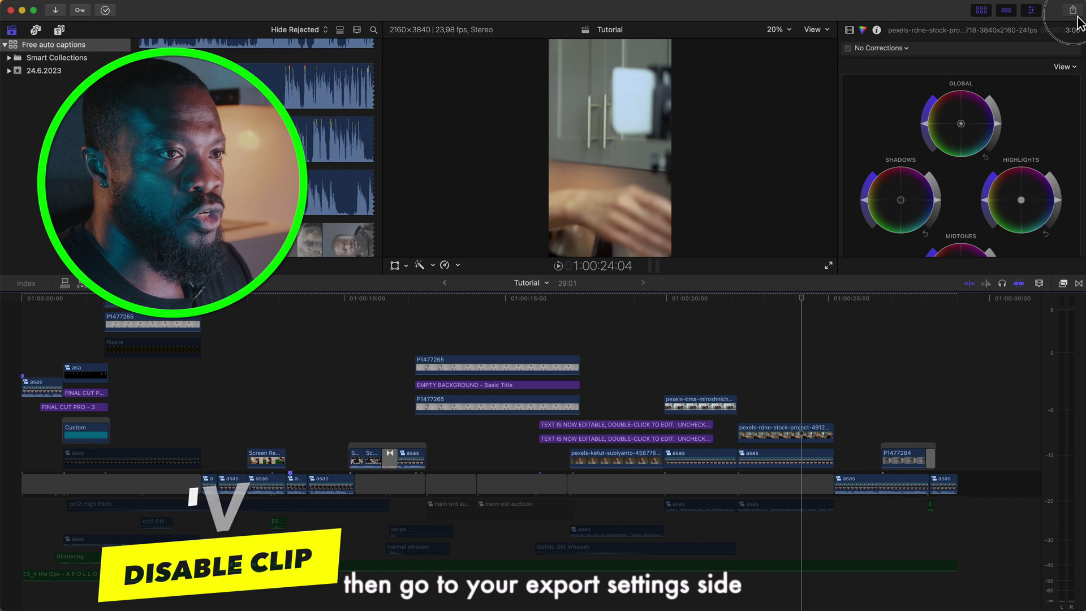
{"action": "left_click", "coordinate": [1073, 10]}
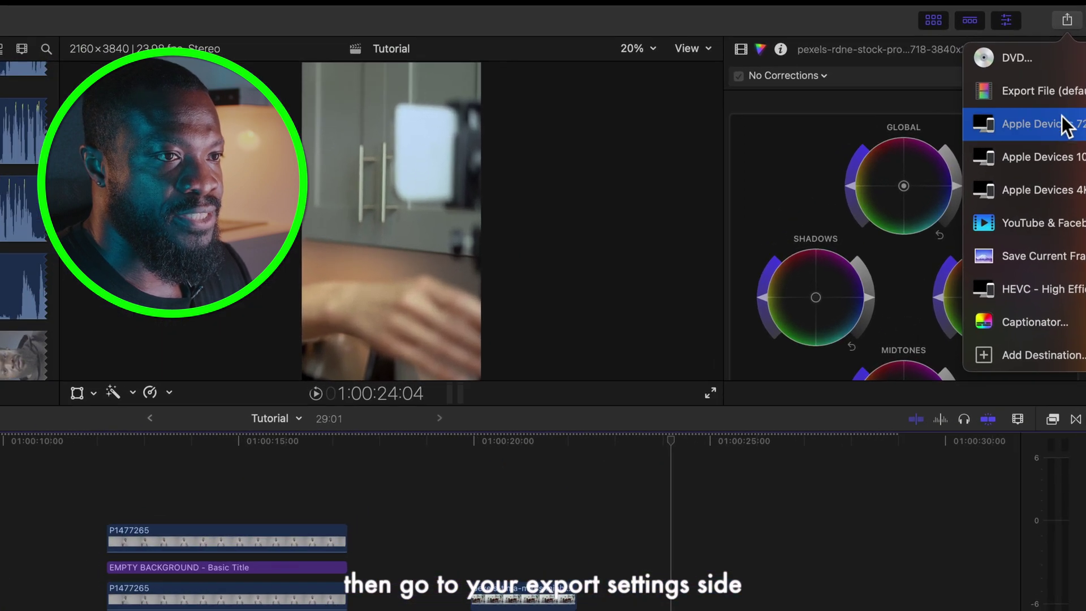
- Set up an Export File as Computer format at 480 x 854 resolution and continue to saving
{"action": "left_click", "coordinate": [1053, 92]}
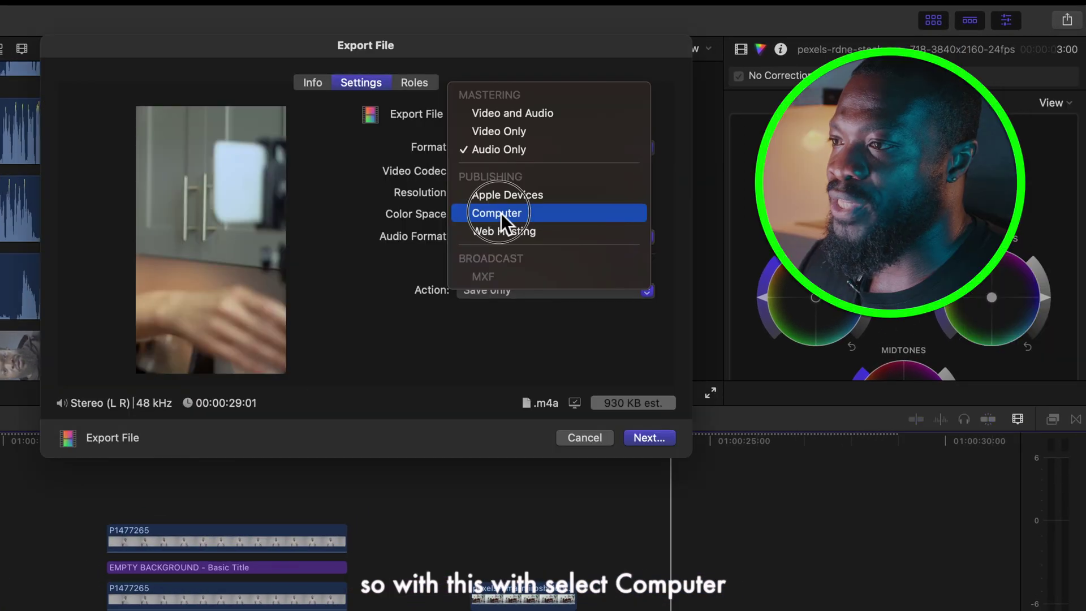
{"action": "left_click", "coordinate": [501, 215]}
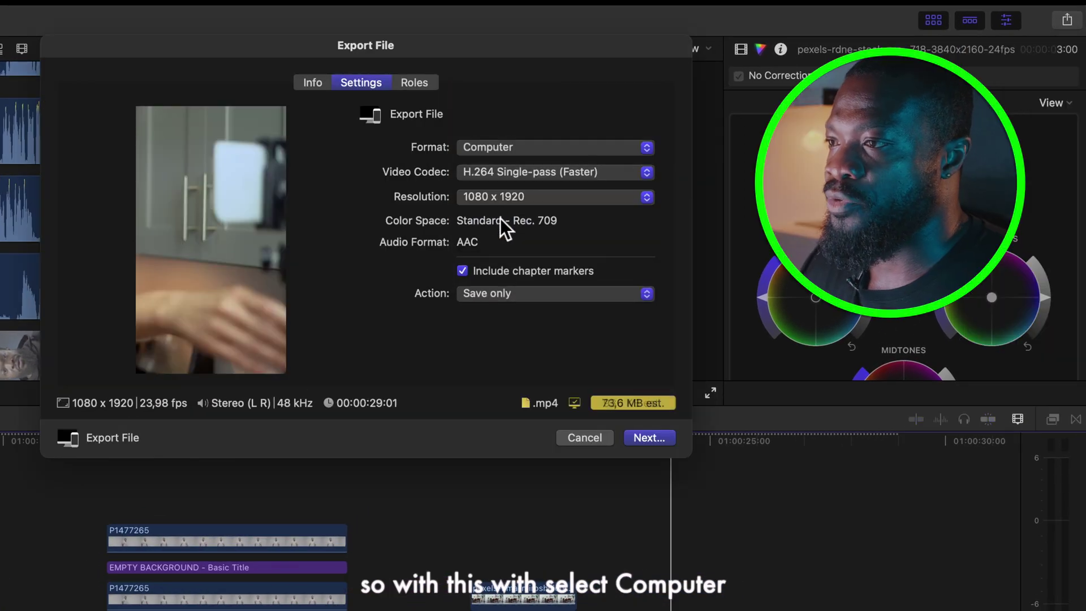
{"action": "left_click", "coordinate": [506, 197]}
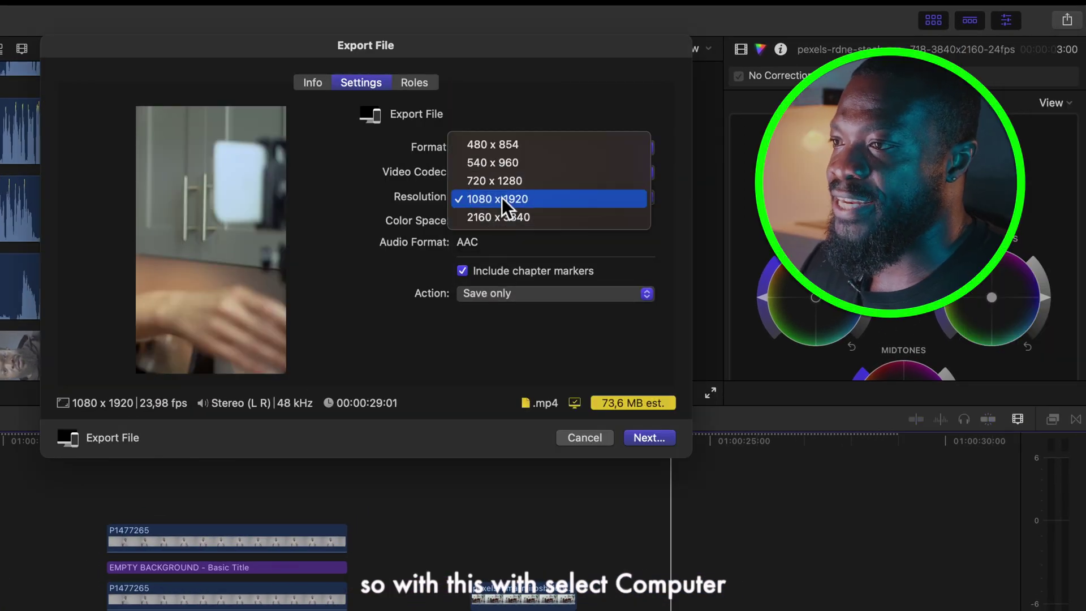
{"action": "left_click", "coordinate": [502, 145]}
{"action": "left_click", "coordinate": [502, 149]}
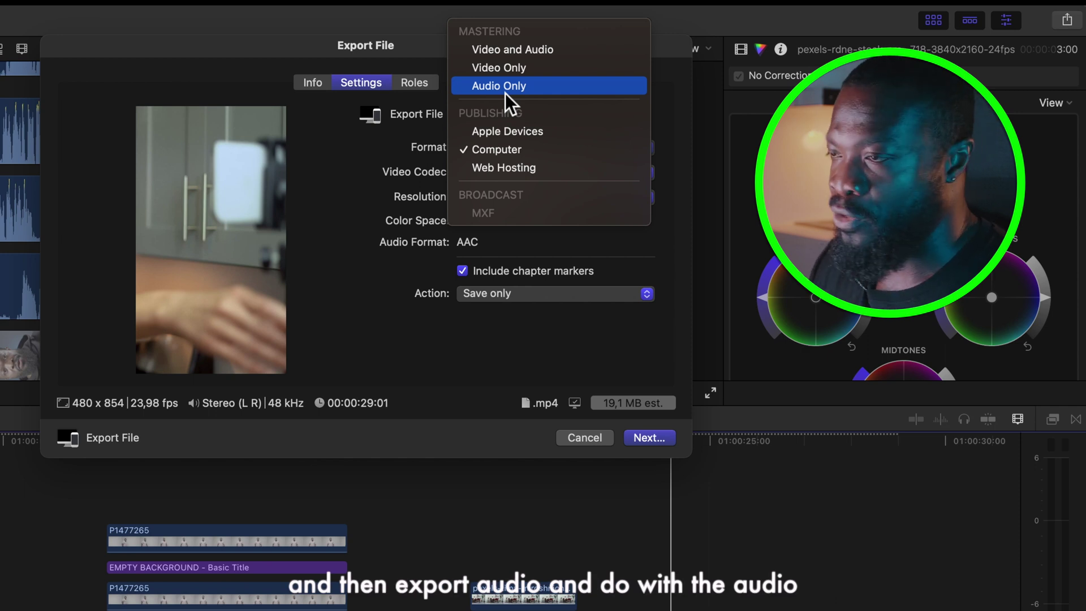
{"action": "left_click", "coordinate": [649, 439]}
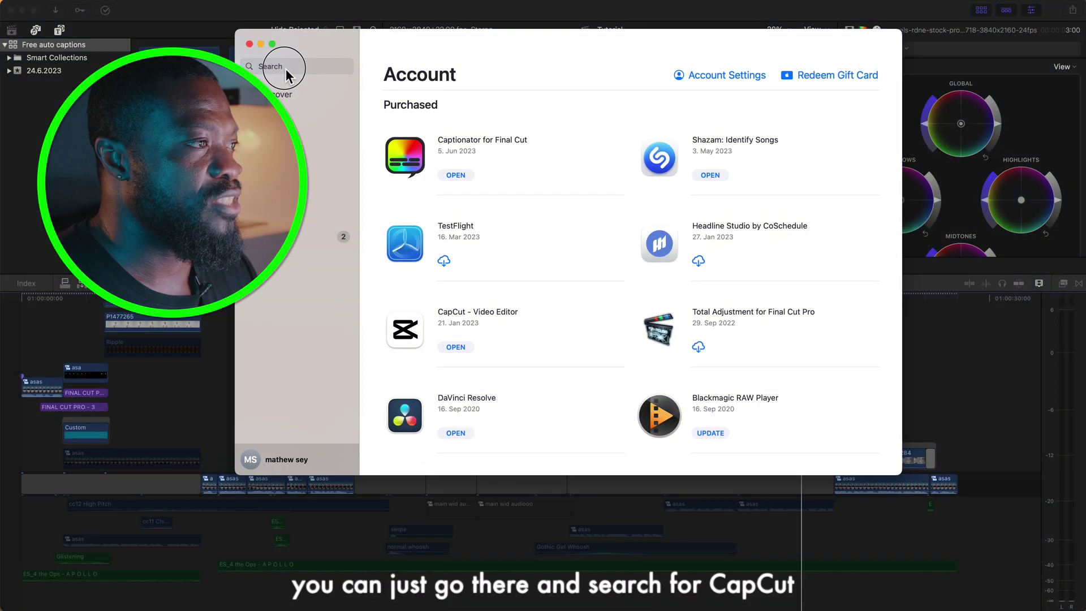
- Search the App Store for 'cap cut' and open the installed CapCut - Video Editor
{"action": "left_click", "coordinate": [286, 69]}
{"action": "type", "text": "cap cut"}
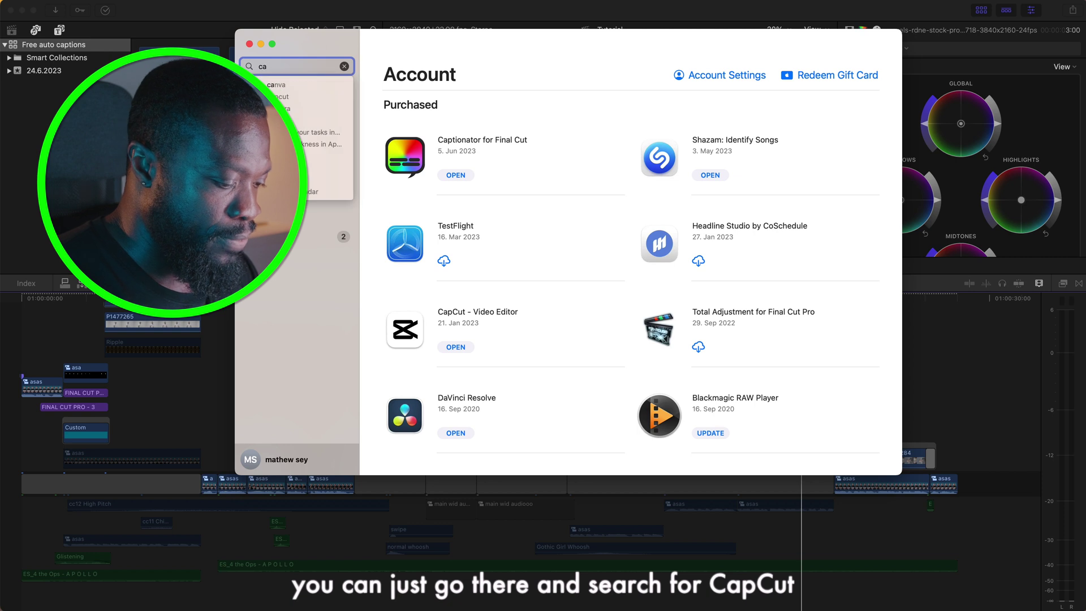
{"action": "key", "text": "Return"}
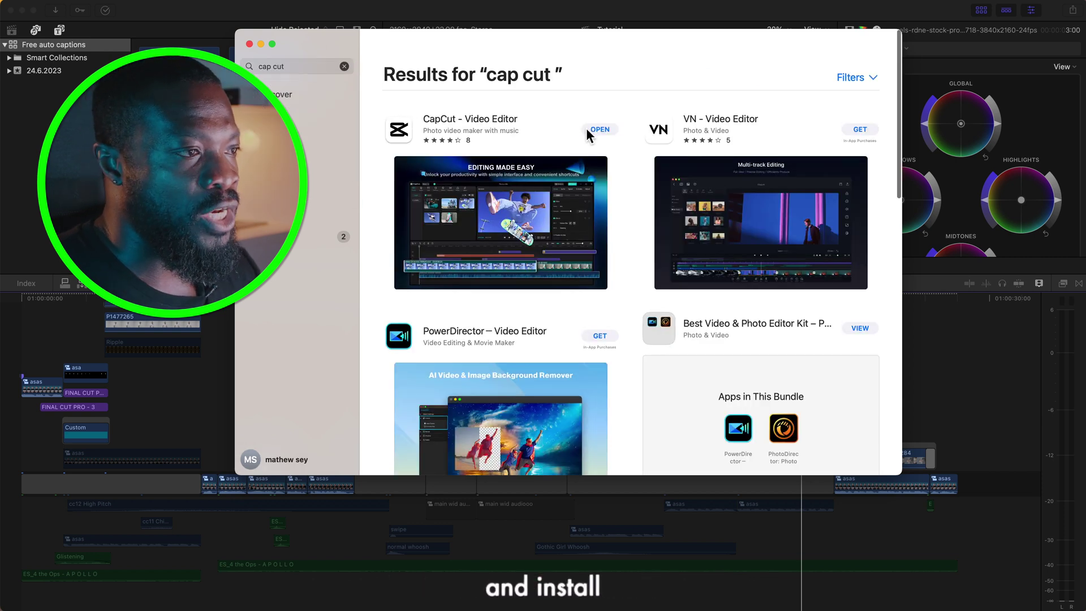
{"action": "left_click", "coordinate": [597, 130]}
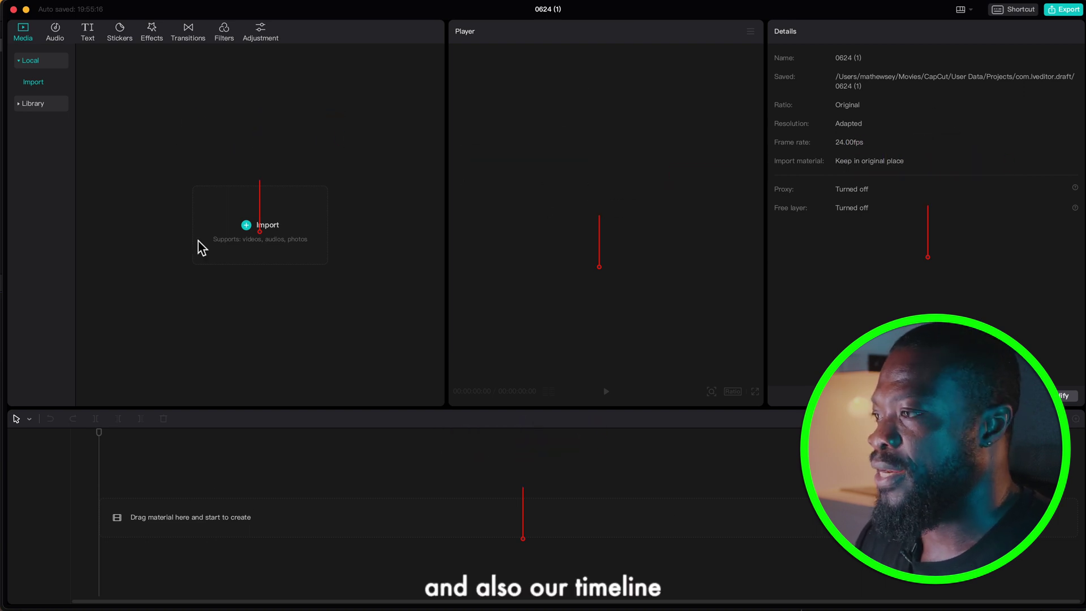
- Create a new empty CapCut project, project 0624 (1)
{"action": "left_click", "coordinate": [279, 227]}
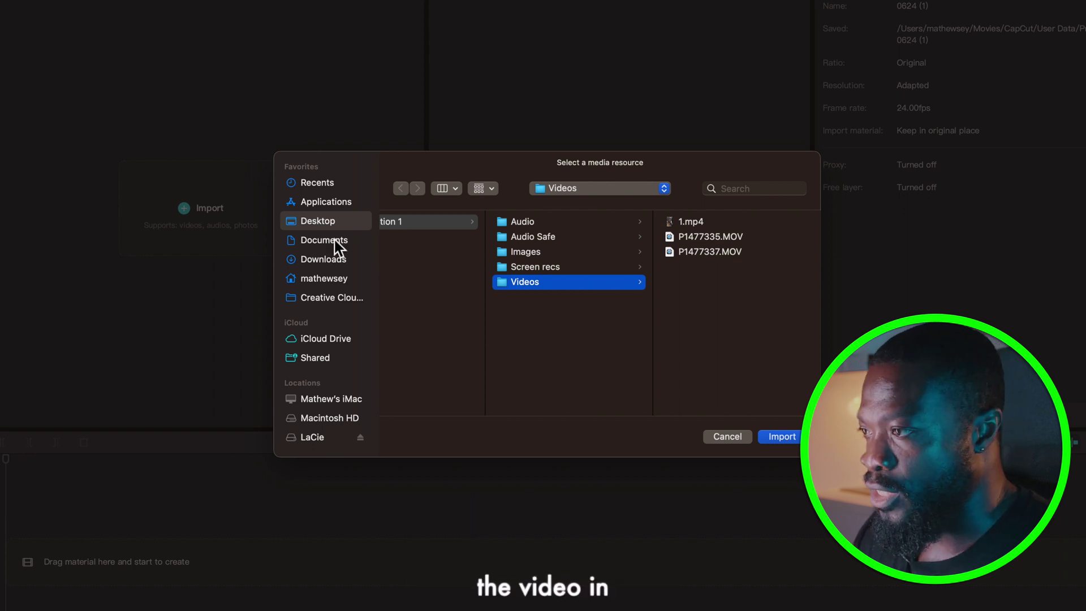
- Import to cap cut .mp4 into Media and drag the clip onto the timeline
{"action": "left_click", "coordinate": [570, 298]}
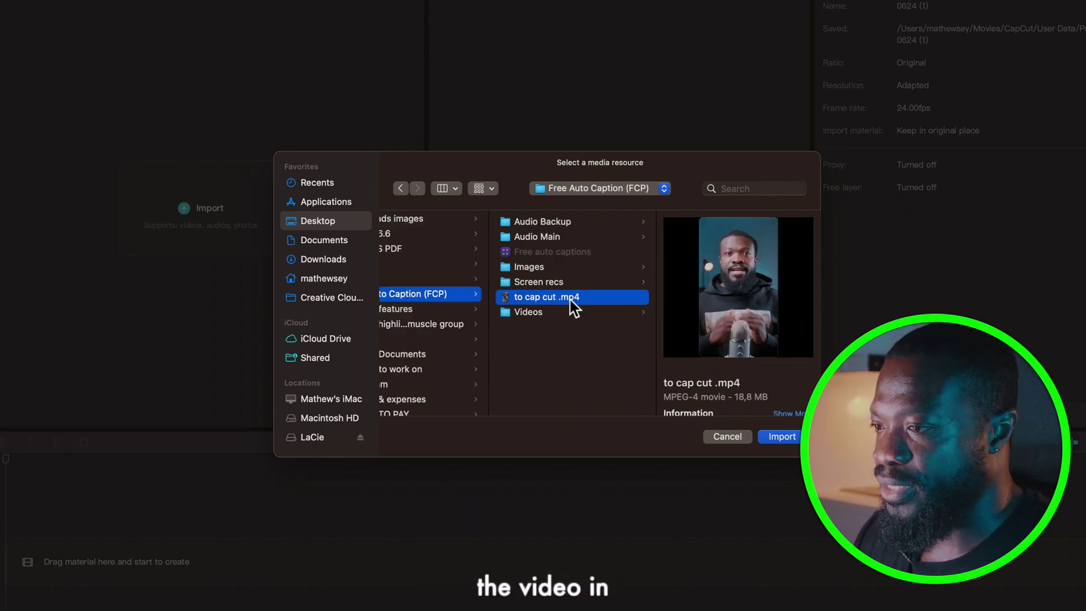
{"action": "left_click", "coordinate": [782, 437]}
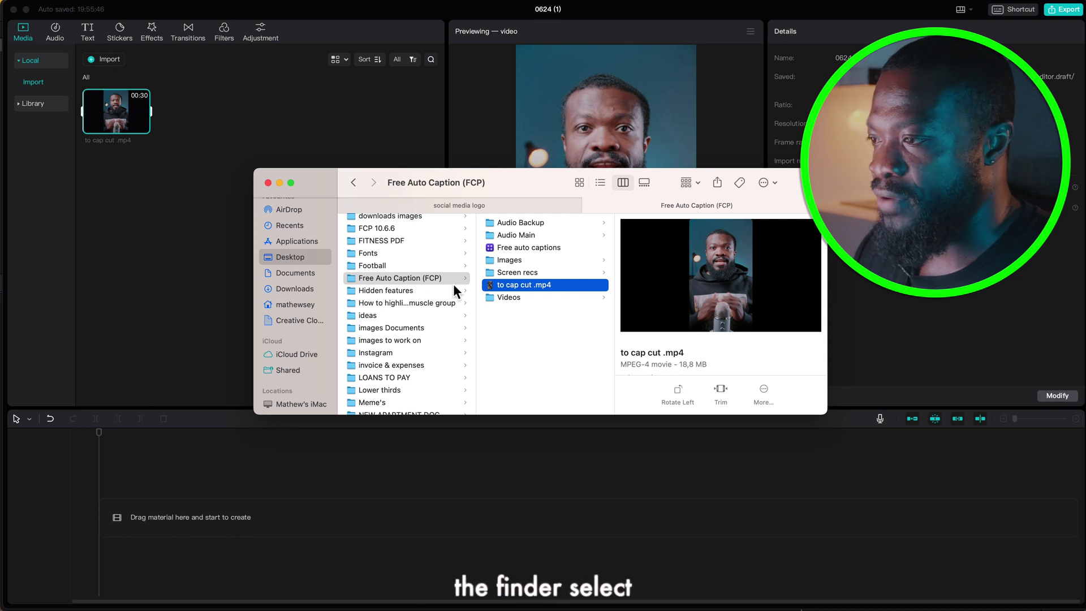
{"action": "left_click_drag", "start_coordinate": [546, 285], "coordinate": [175, 221]}
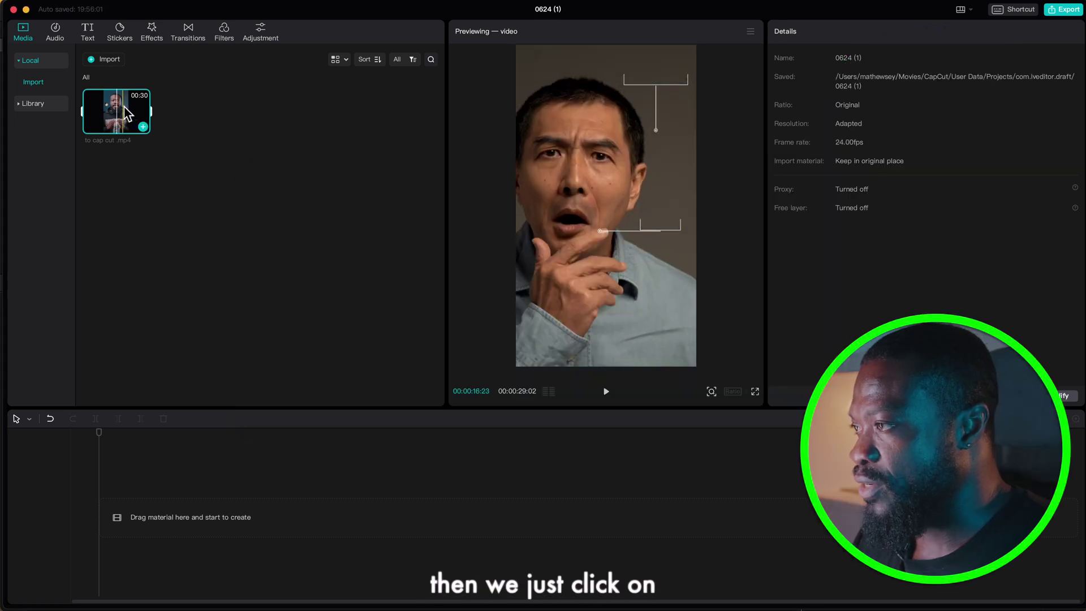
{"action": "left_click_drag", "start_coordinate": [127, 113], "coordinate": [129, 516]}
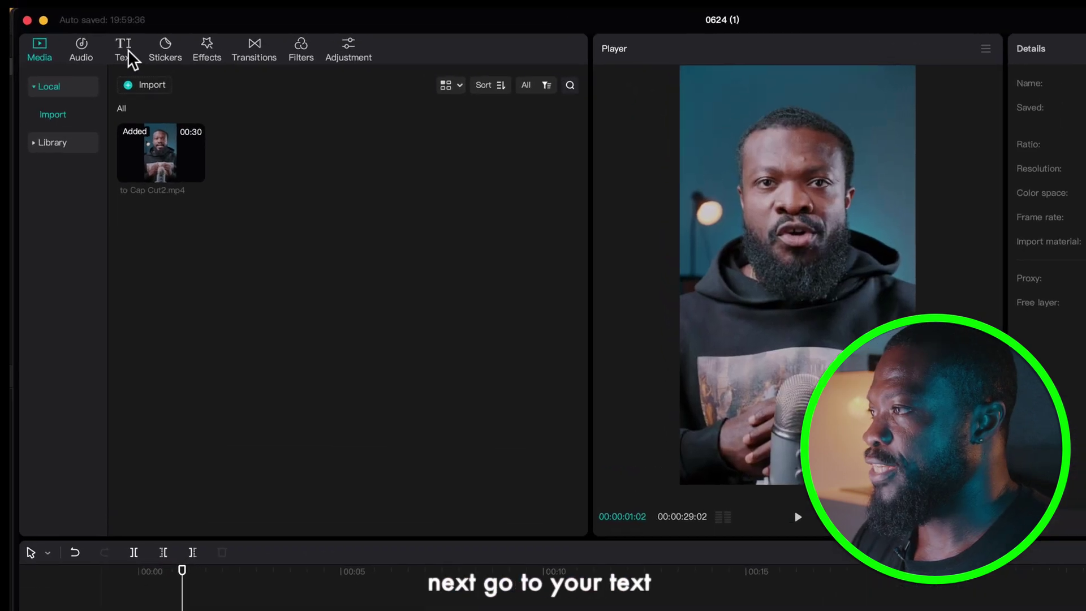
{"action": "left_click", "coordinate": [88, 29]}
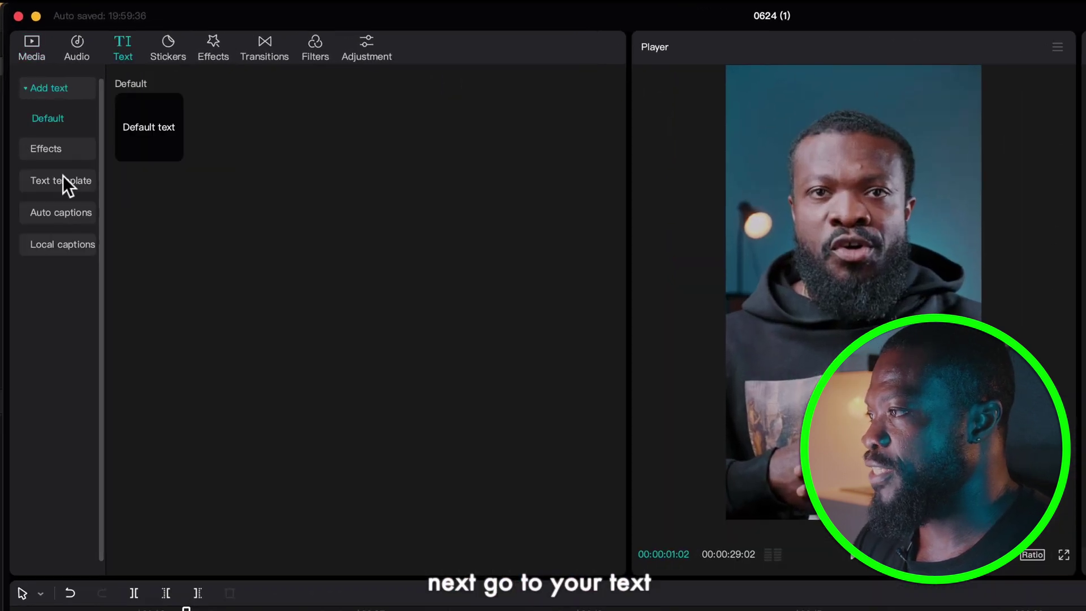
- Create Auto captions with English as the spoken language, adding a caption track above the clip
{"action": "left_click", "coordinate": [60, 212]}
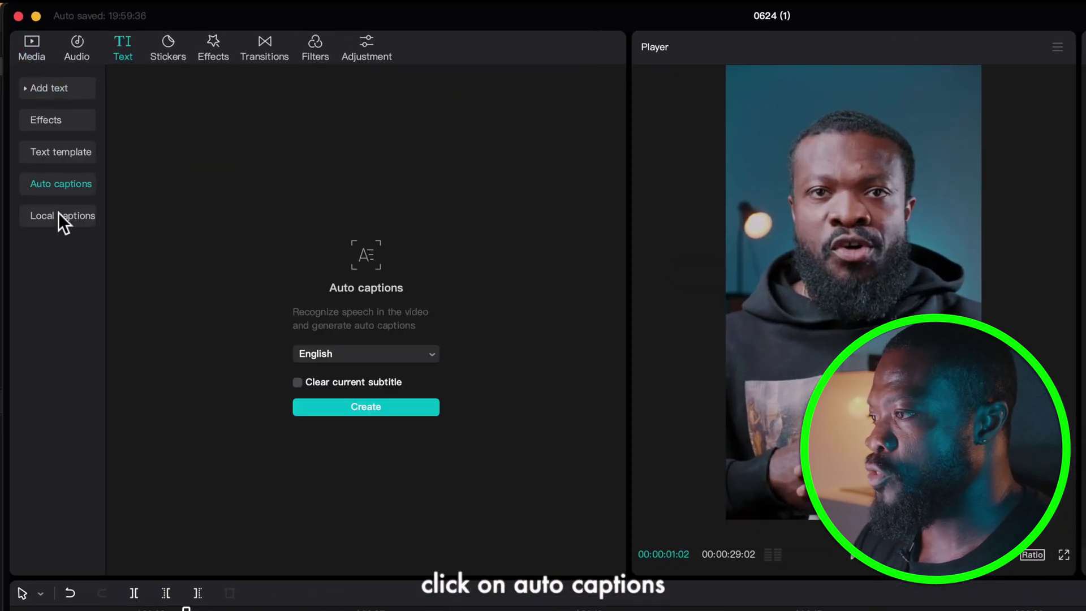
{"action": "left_click", "coordinate": [359, 356]}
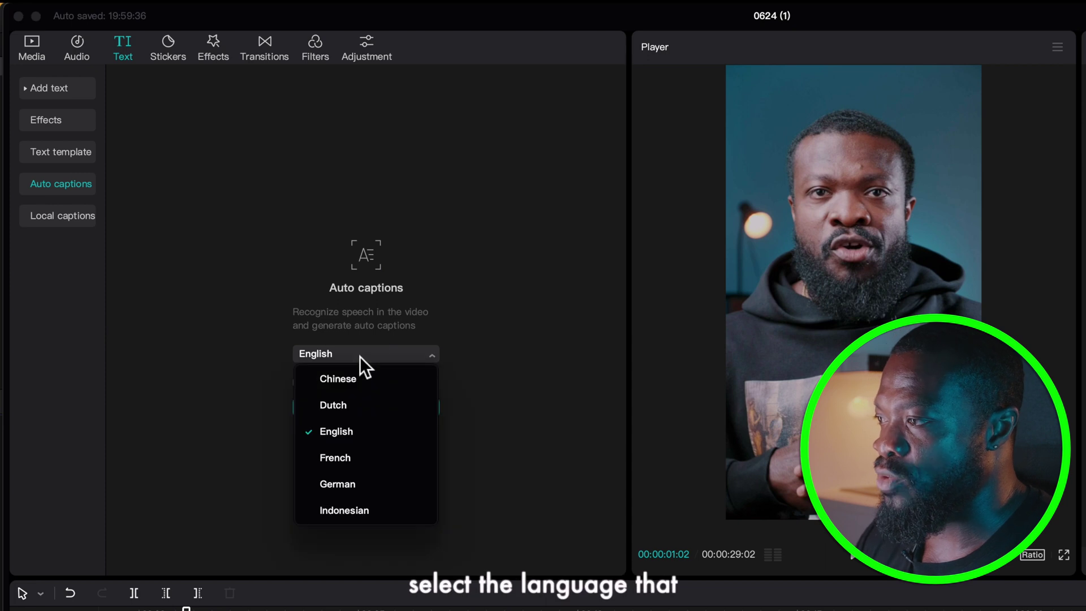
{"action": "left_click", "coordinate": [354, 431]}
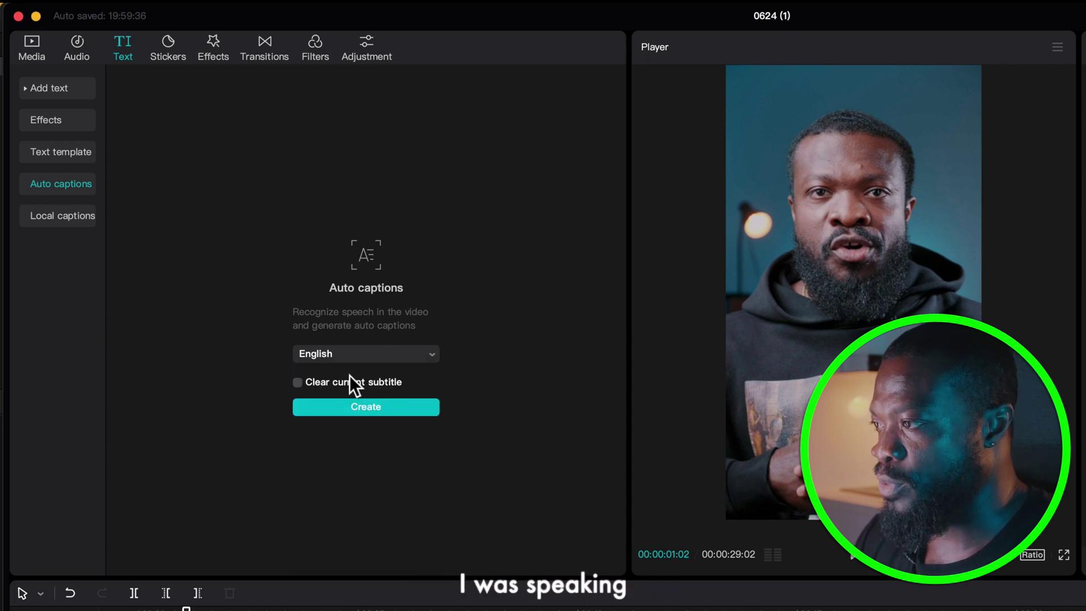
{"action": "left_click", "coordinate": [365, 409]}
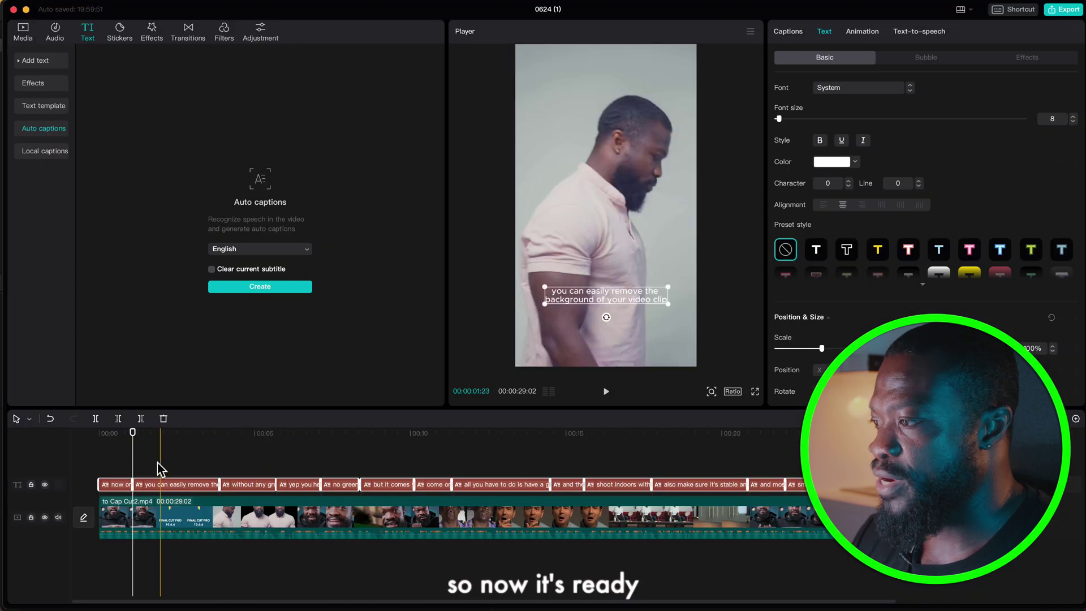
{"action": "left_click", "coordinate": [117, 459]}
- Fix the second caption to read 'you can easily remove the background of your video clips.'
{"action": "key", "text": "space"}
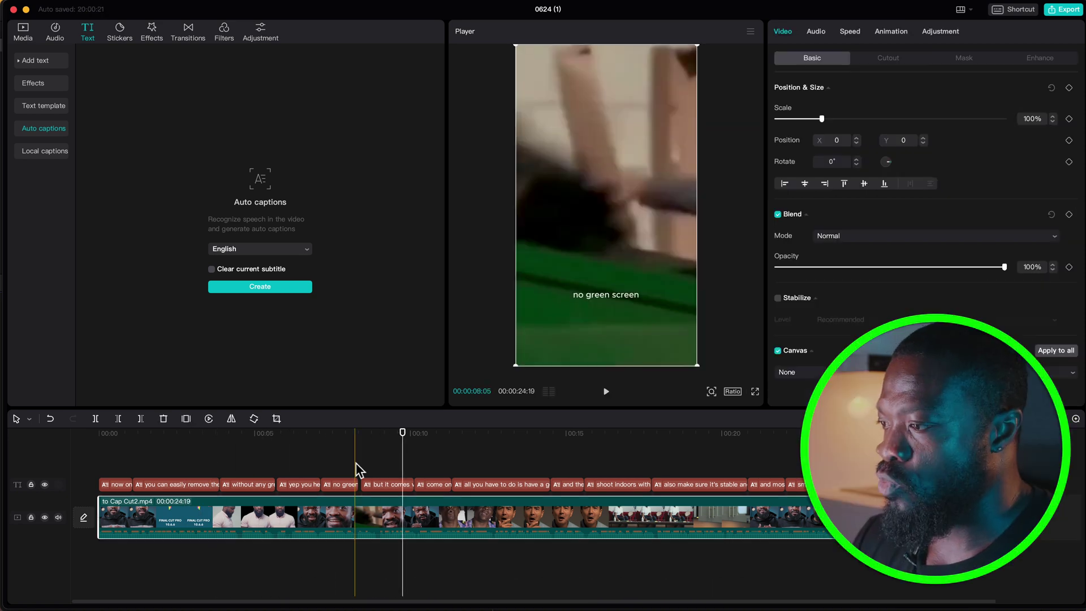
{"action": "left_click", "coordinate": [171, 467]}
{"action": "left_click", "coordinate": [175, 485]}
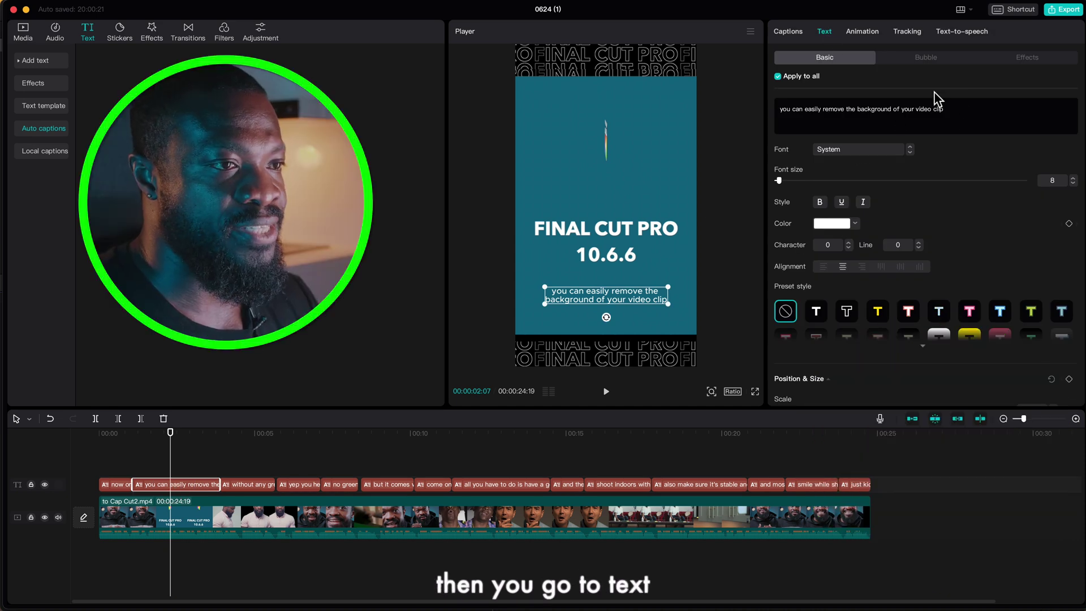
{"action": "left_click", "coordinate": [960, 110]}
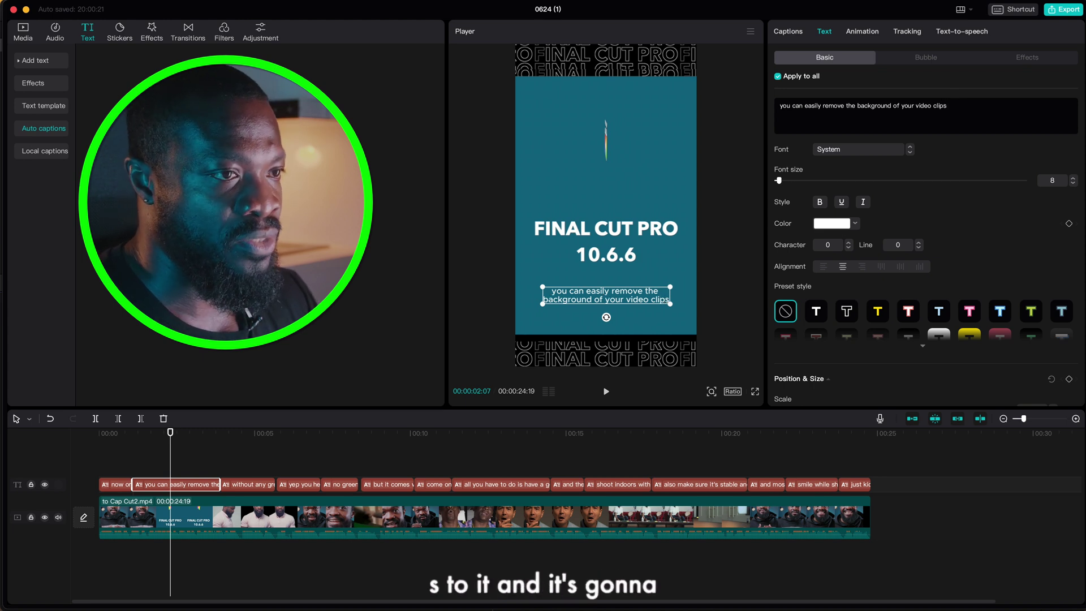
- Split caption 2 after 'easily' so 'you can easily' becomes its own line
{"action": "left_click", "coordinate": [116, 468]}
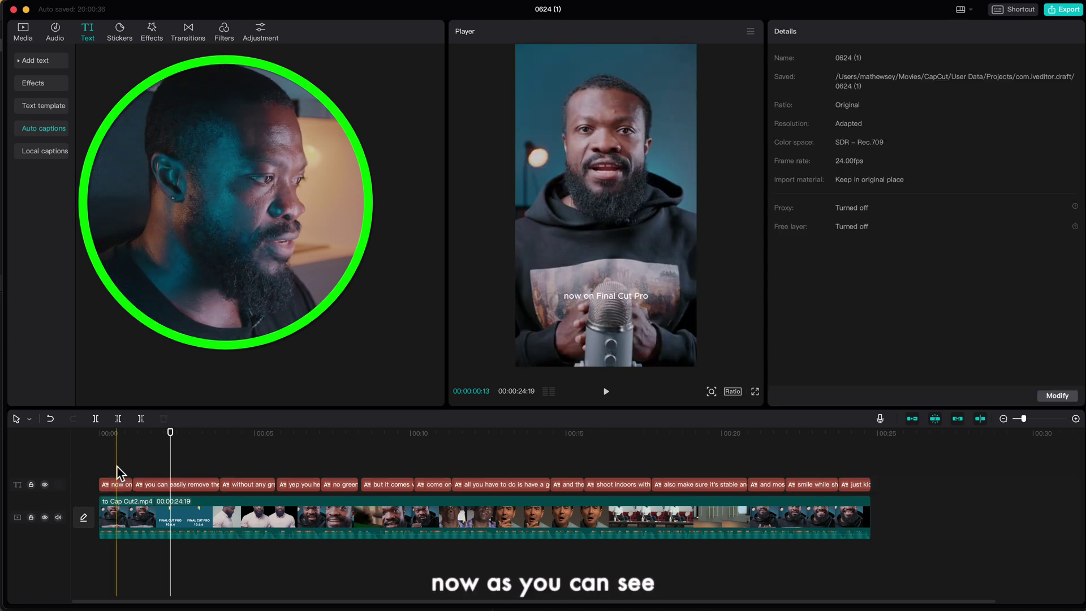
{"action": "left_click", "coordinate": [160, 434]}
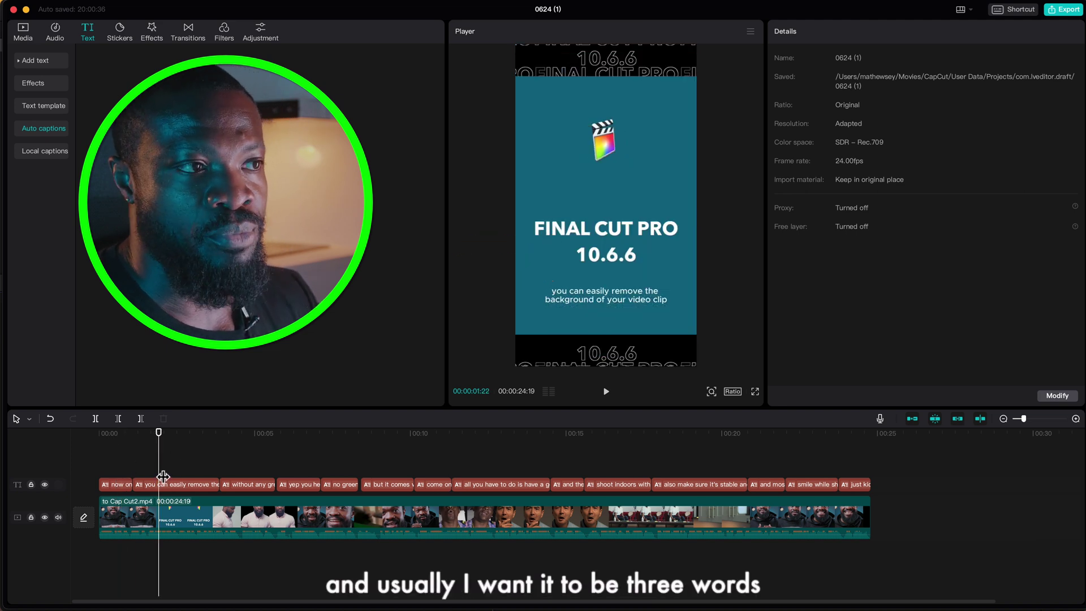
{"action": "left_click", "coordinate": [167, 484]}
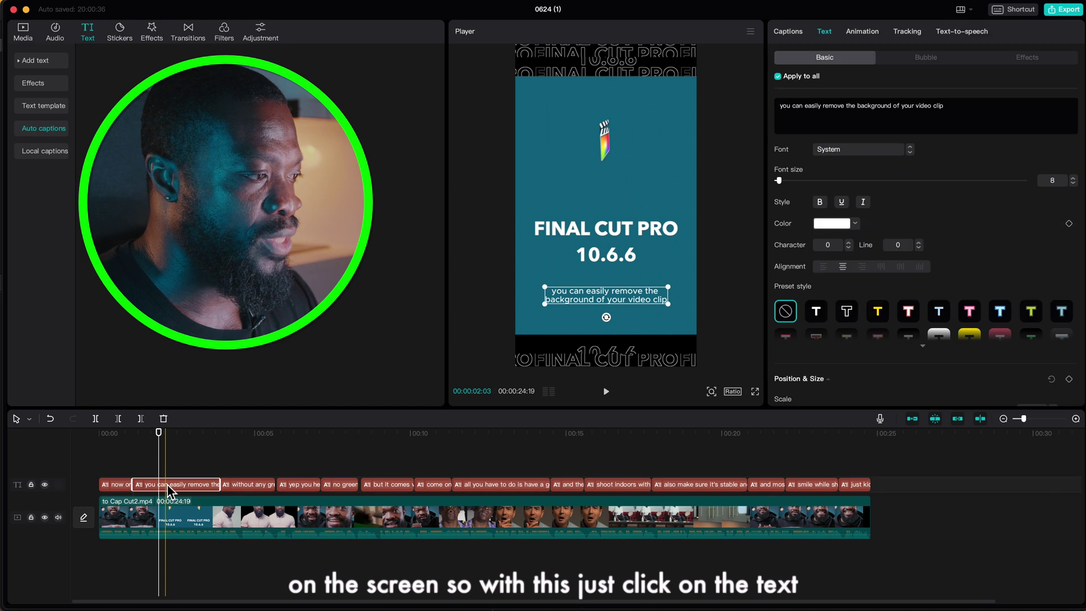
{"action": "left_click", "coordinate": [788, 31]}
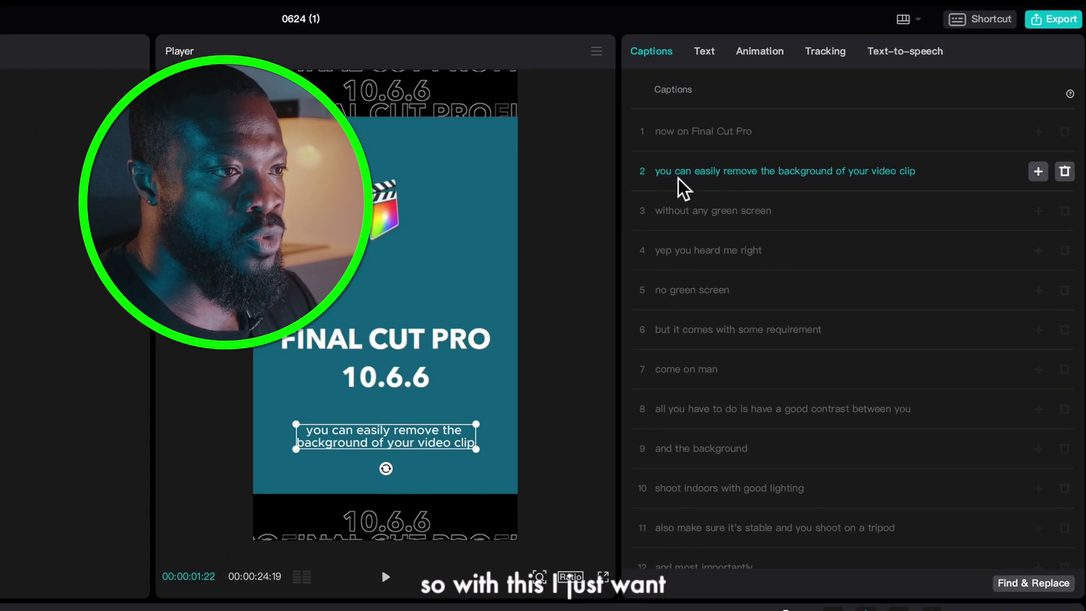
{"action": "left_click", "coordinate": [724, 171]}
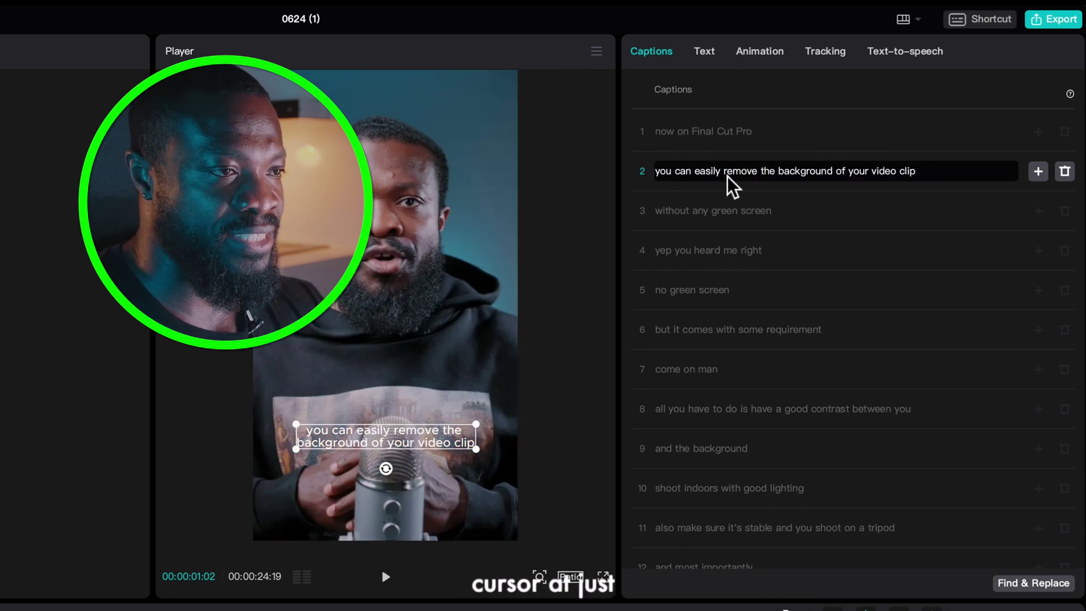
{"action": "key", "text": "BackSpace"}
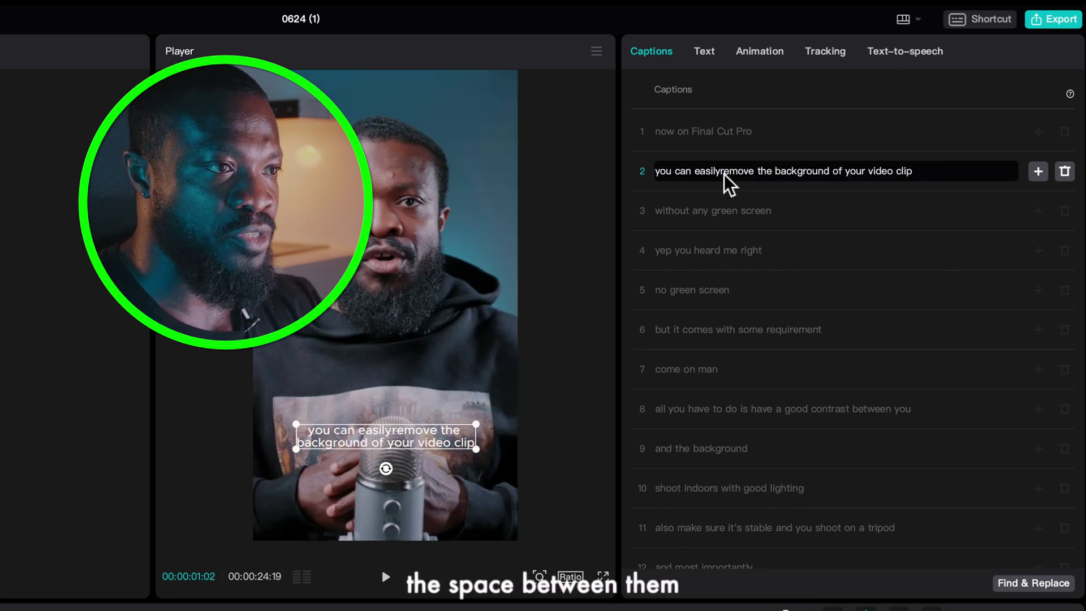
{"action": "key", "text": "Return"}
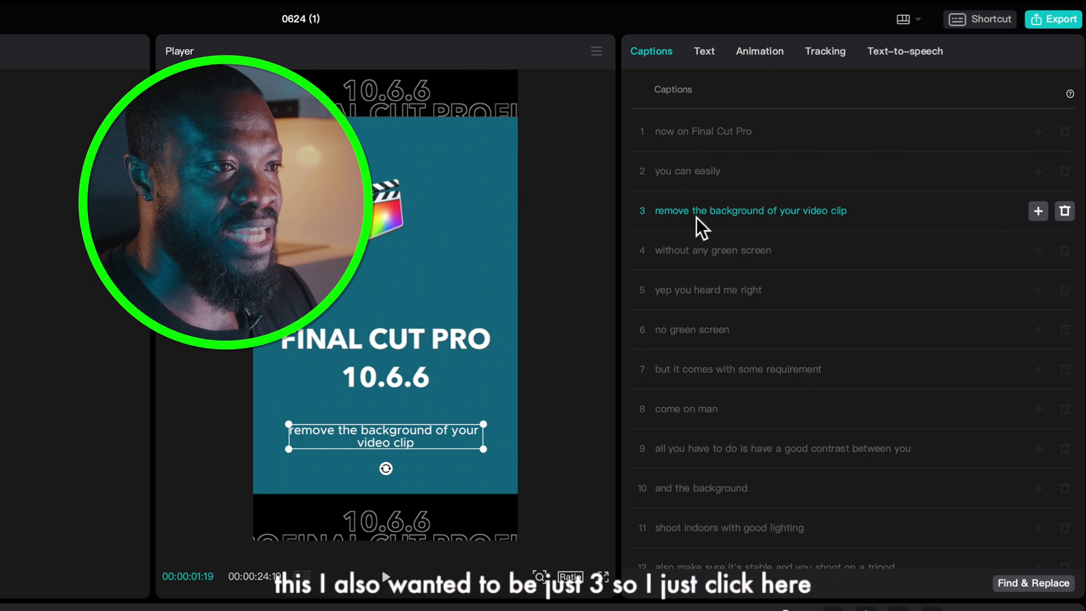
- Split caption 3 after 'background', leaving 'of your video clip' as a separate line
{"action": "left_click", "coordinate": [768, 215]}
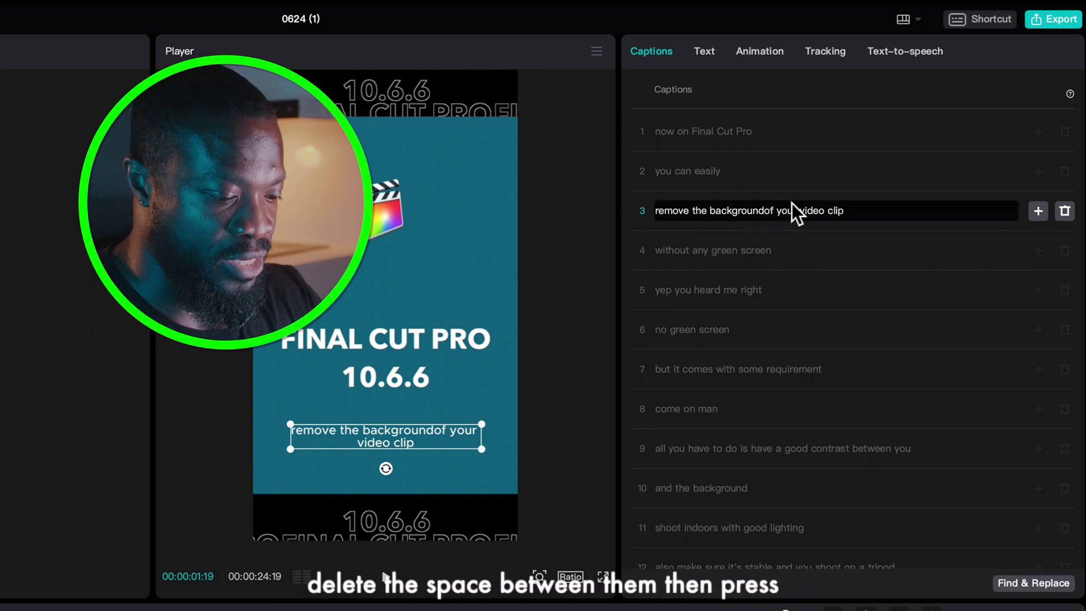
{"action": "key", "text": "Return"}
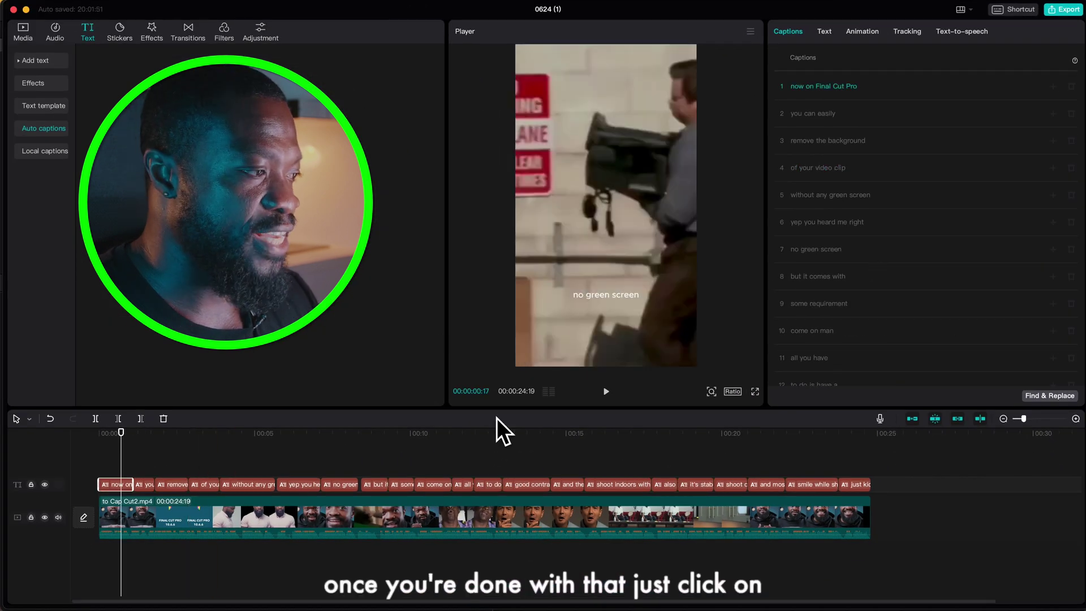
{"action": "left_click", "coordinate": [125, 480]}
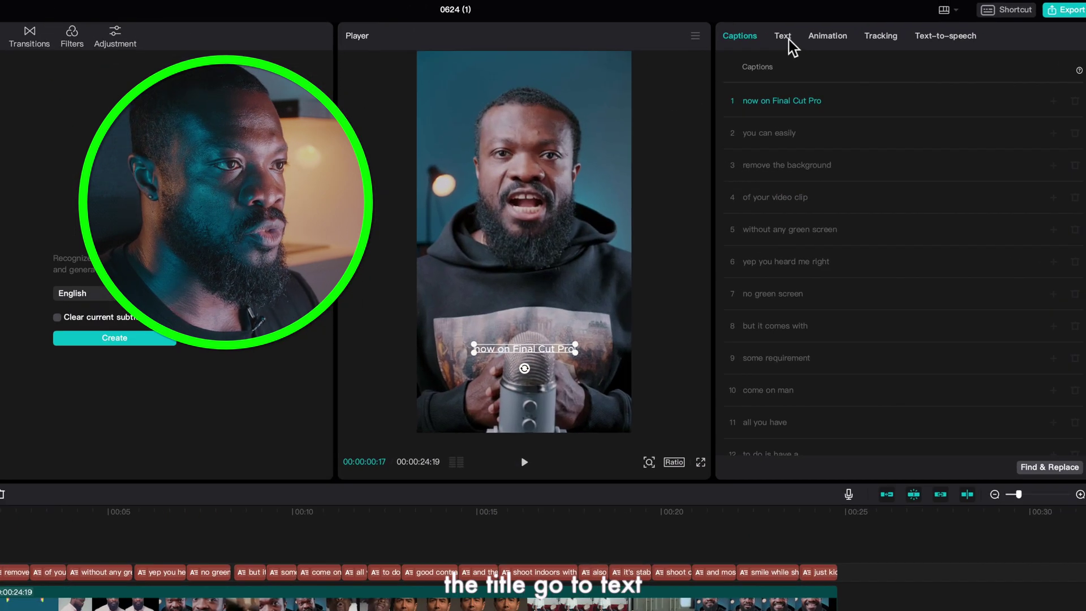
- Style the captions in bold yellow Futura at size 12
{"action": "left_click", "coordinate": [825, 31]}
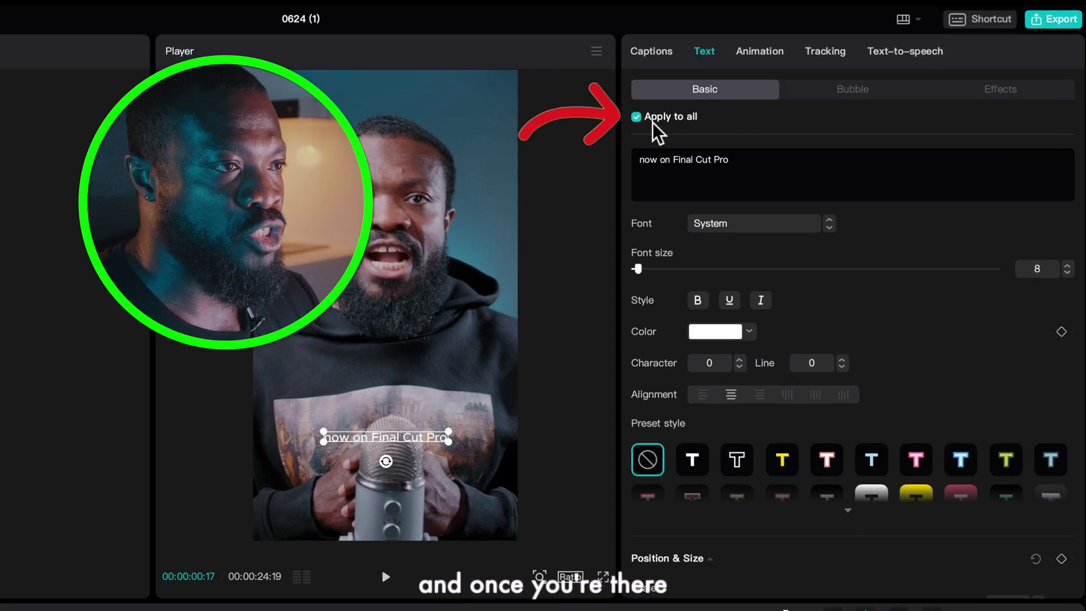
{"action": "left_click", "coordinate": [740, 229]}
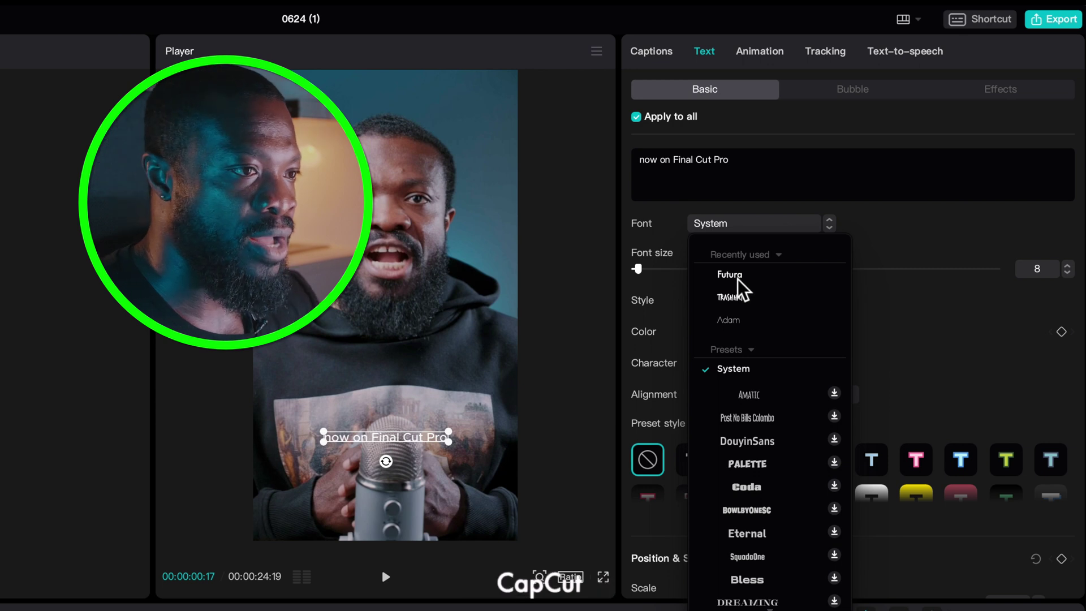
{"action": "left_click", "coordinate": [731, 275]}
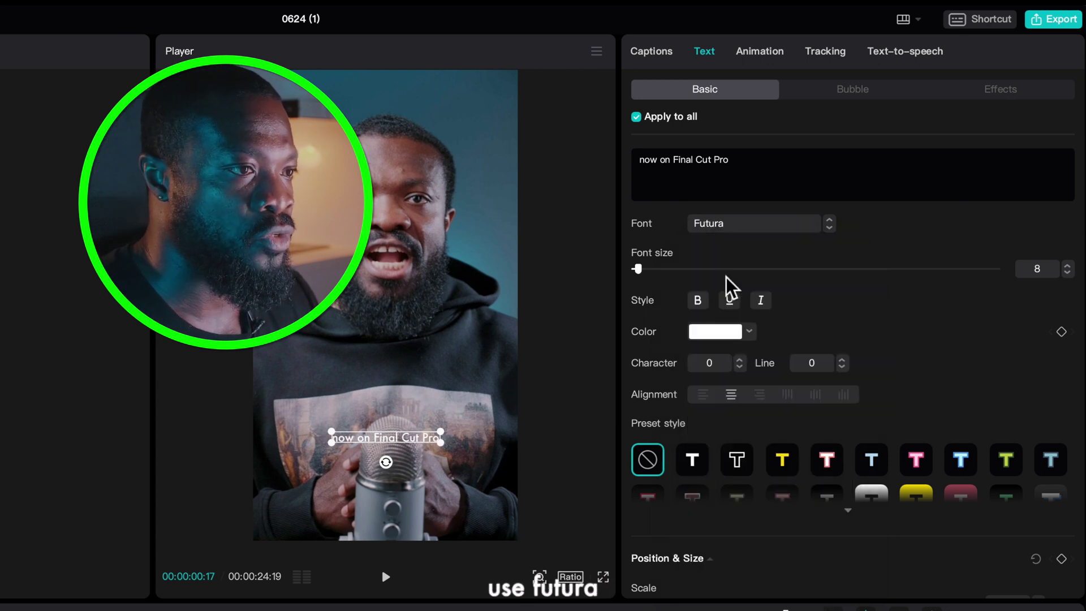
{"action": "left_click", "coordinate": [1068, 265]}
{"action": "left_click", "coordinate": [1068, 265]}
{"action": "left_click", "coordinate": [1068, 266]}
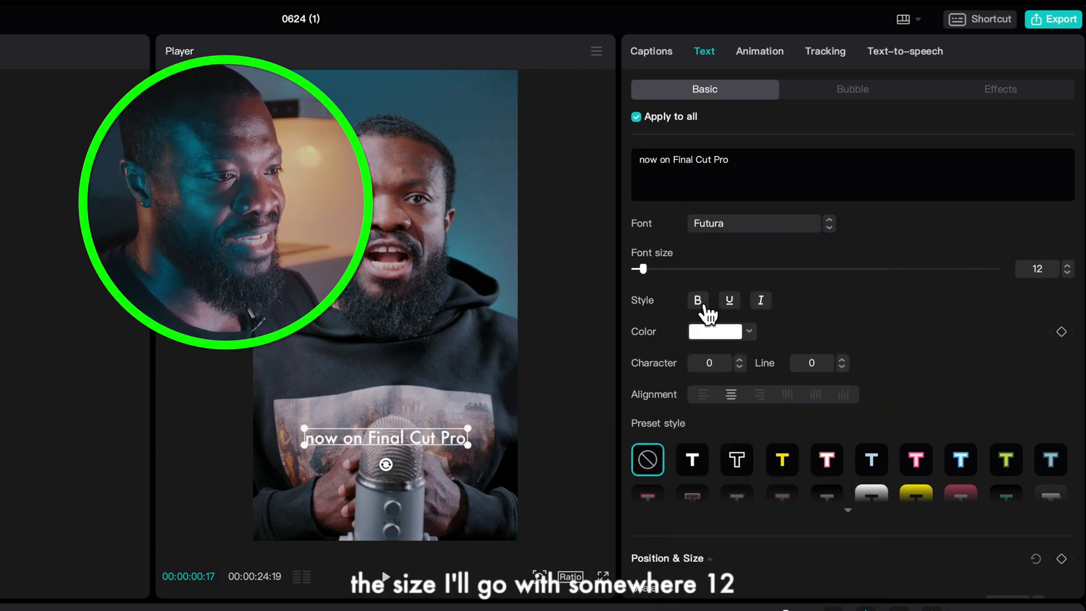
{"action": "left_click", "coordinate": [703, 306]}
{"action": "left_click", "coordinate": [724, 337]}
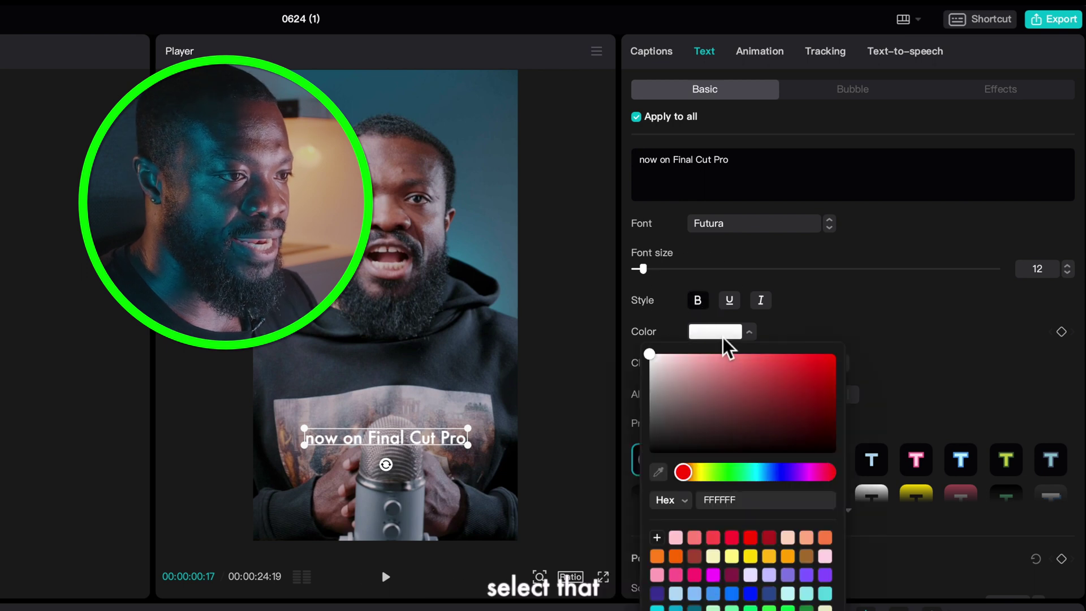
{"action": "left_click", "coordinate": [752, 555]}
- Try a white background box behind the captions, then remove it again
{"action": "scroll", "coordinate": [710, 322], "scroll_direction": "down", "scroll_amount": 5}
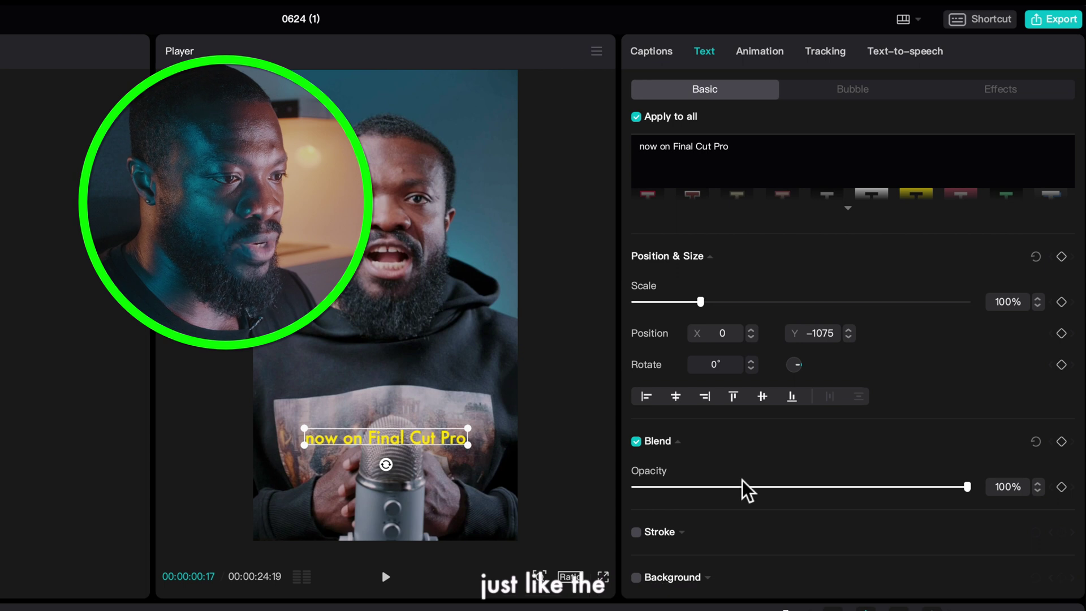
{"action": "scroll", "coordinate": [727, 518], "scroll_direction": "down", "scroll_amount": 2}
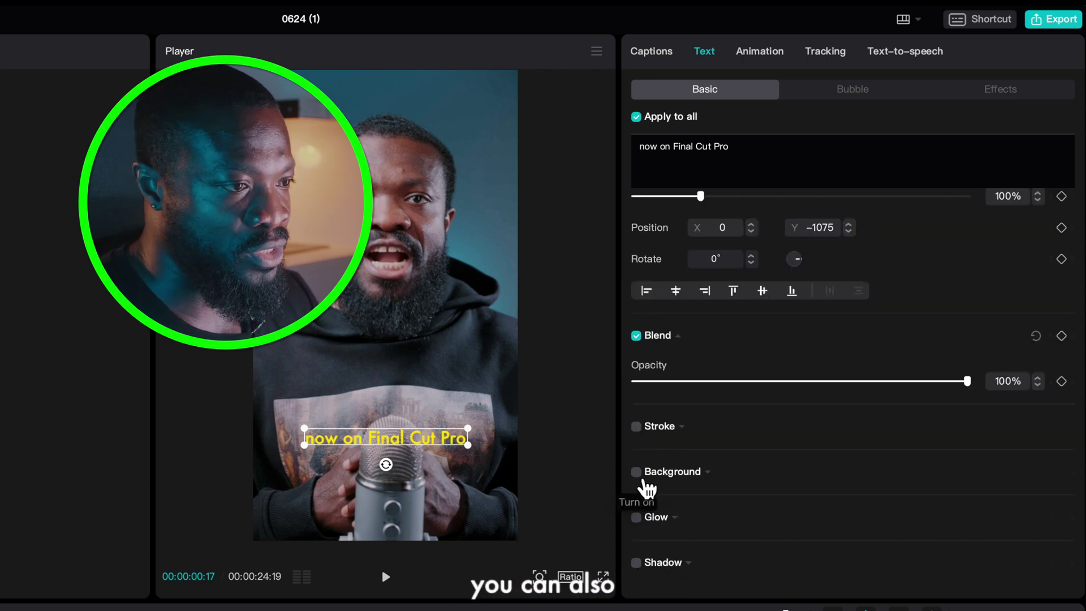
{"action": "left_click", "coordinate": [644, 480]}
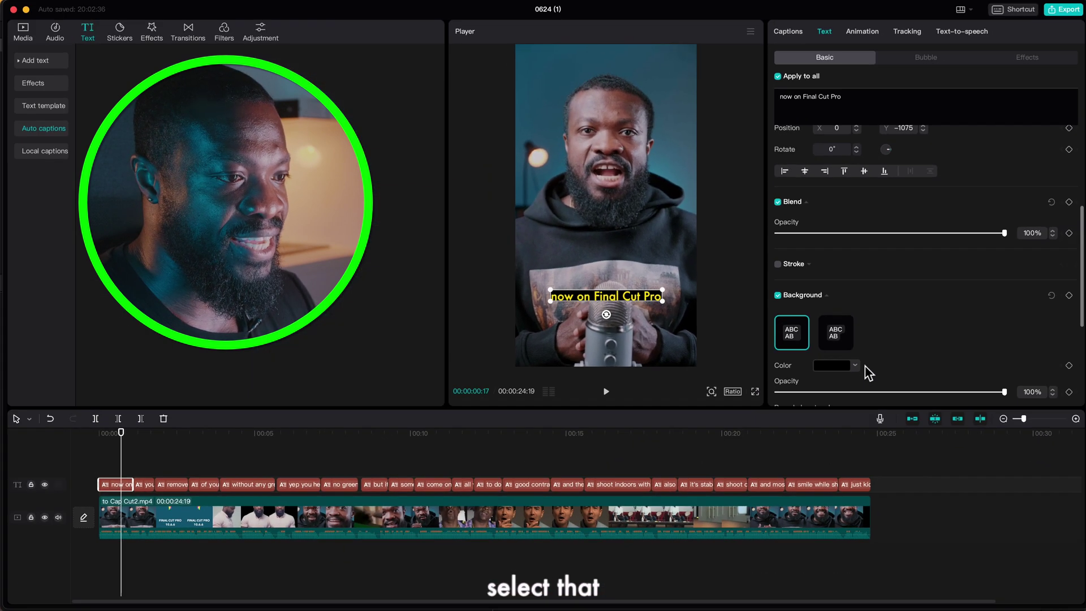
{"action": "scroll", "coordinate": [753, 532], "scroll_direction": "down", "scroll_amount": 3}
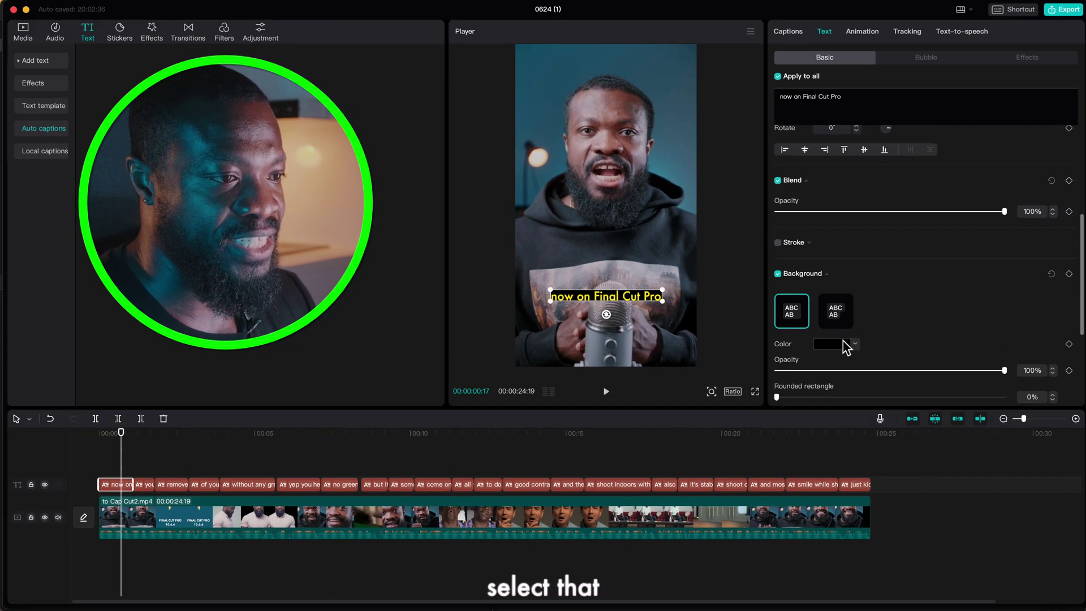
{"action": "left_click", "coordinate": [847, 346]}
{"action": "left_click", "coordinate": [806, 483]}
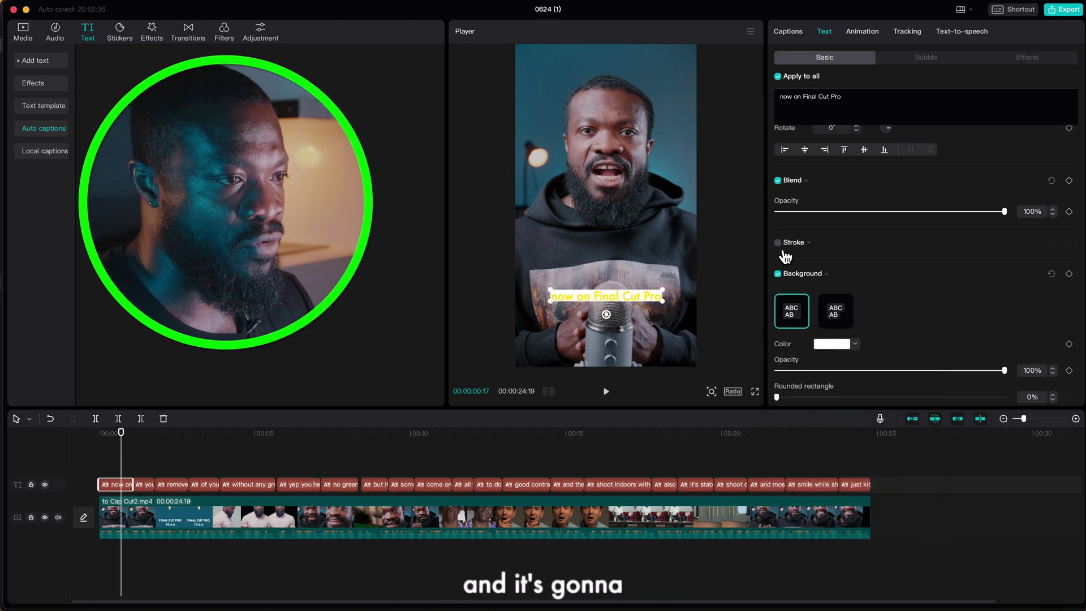
{"action": "left_click", "coordinate": [779, 275]}
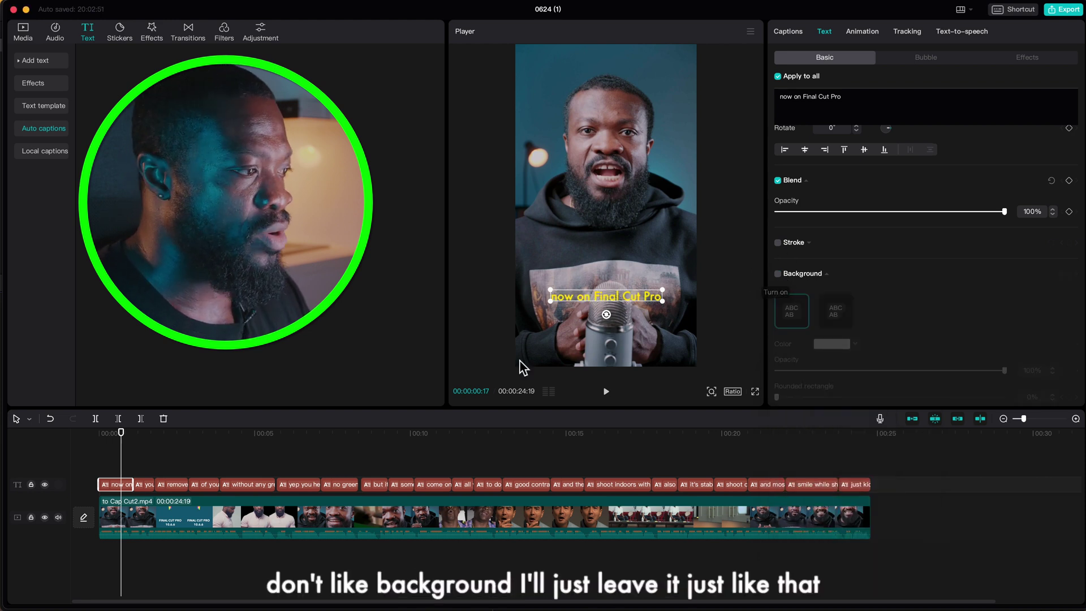
{"action": "left_click_drag", "start_coordinate": [121, 478], "coordinate": [219, 466]}
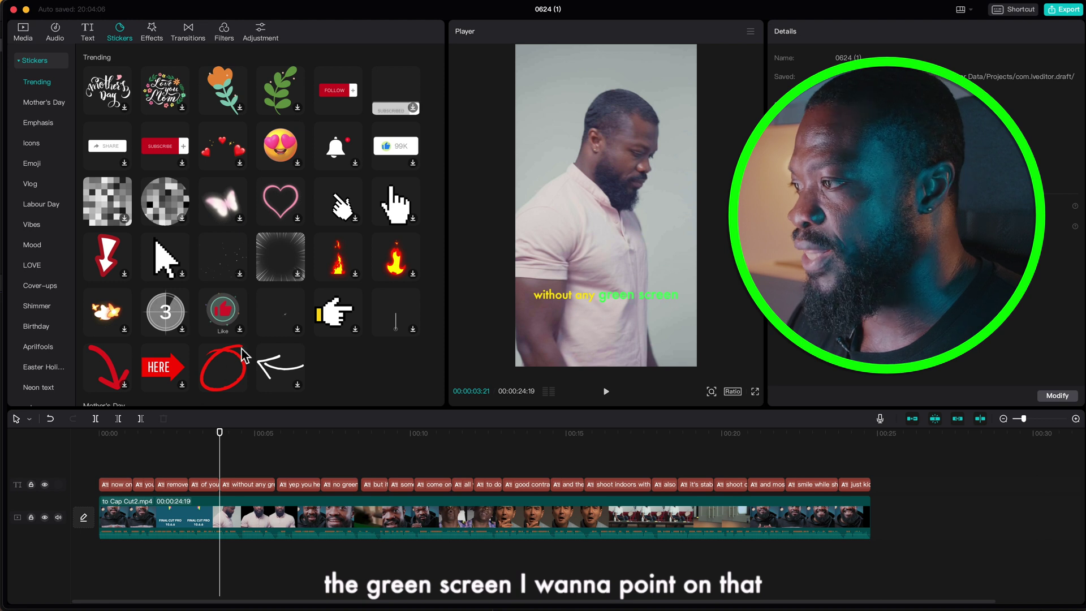
- Add the red arrow sticker at about three seconds, shorten it, nudge it right, and preview
{"action": "left_click_drag", "start_coordinate": [223, 459], "coordinate": [223, 467]}
{"action": "left_click_drag", "start_coordinate": [314, 471], "coordinate": [277, 472]}
{"action": "left_click", "coordinate": [249, 490]}
{"action": "left_click", "coordinate": [249, 471]}
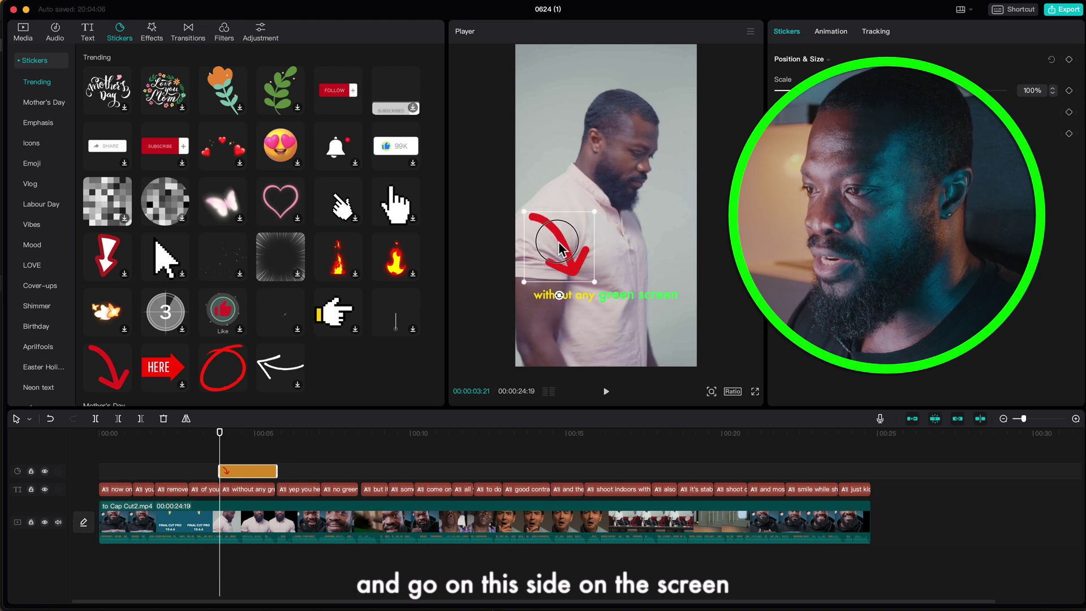
{"action": "left_click_drag", "start_coordinate": [616, 259], "coordinate": [618, 259]}
{"action": "left_click_drag", "start_coordinate": [219, 434], "coordinate": [199, 433]}
{"action": "key", "text": "space"}
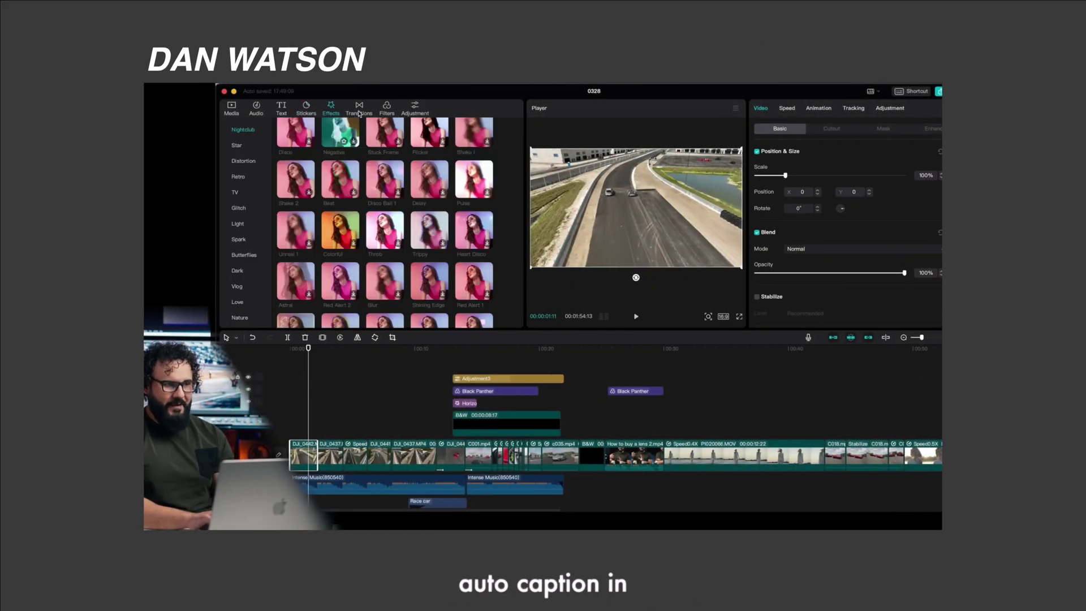
{"action": "left_click", "coordinate": [387, 108]}
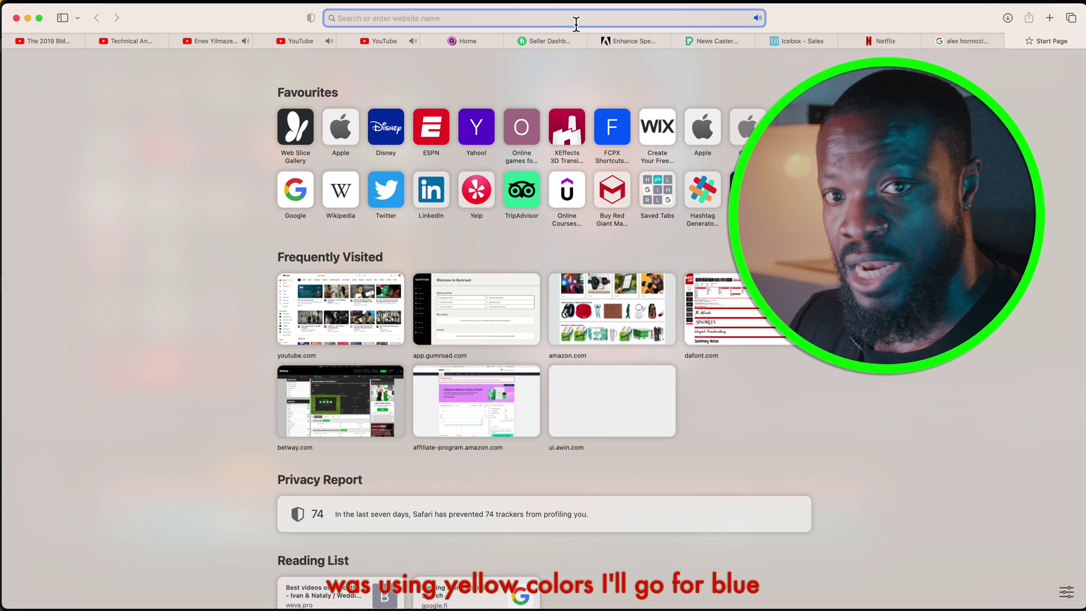
- Search Safari for 'blue image' and save the solid blue Wikimedia image to Downloads
{"action": "type", "text": "blue image"}
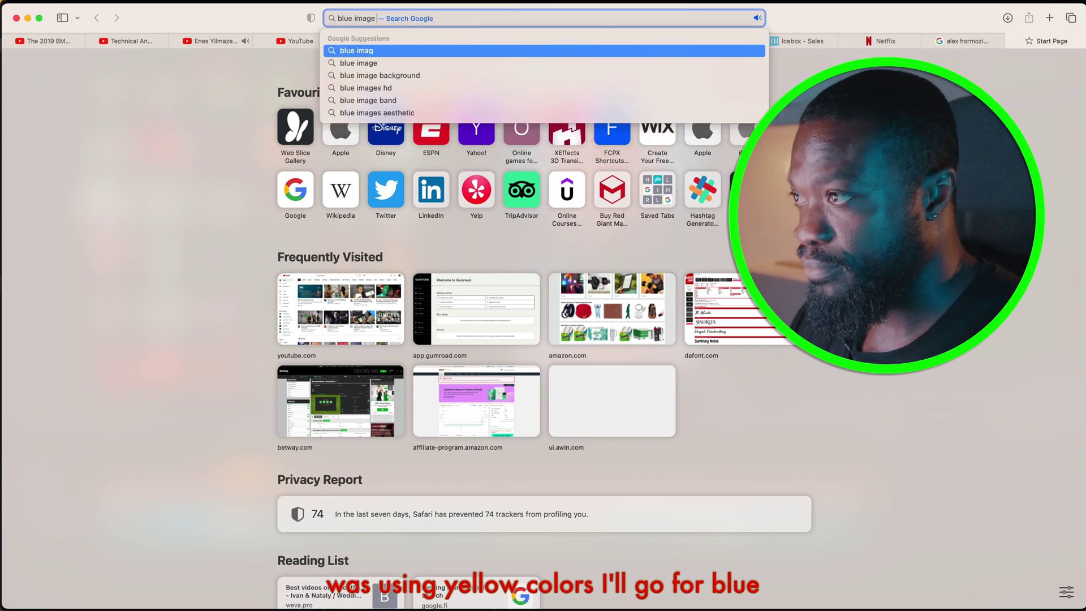
{"action": "key", "text": "Return"}
{"action": "left_click", "coordinate": [174, 248]}
{"action": "right_click", "coordinate": [686, 279]}
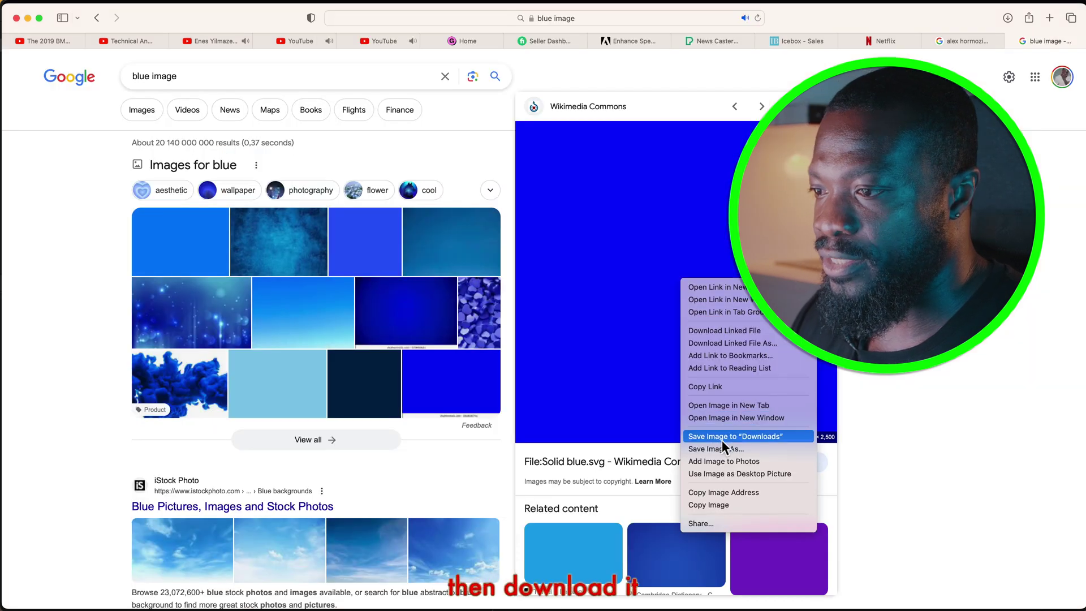
{"action": "left_click", "coordinate": [722, 440]}
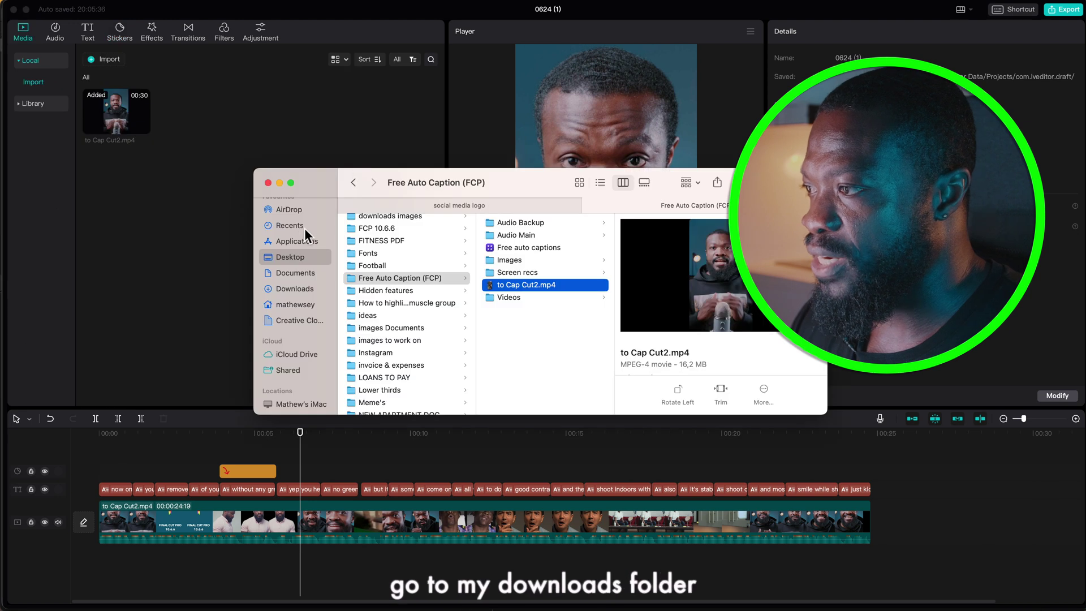
- Place Solid_blue.svg.png above the video, stretch it to full length, and enlarge it
{"action": "left_click", "coordinate": [295, 295]}
{"action": "left_click", "coordinate": [373, 263]}
{"action": "left_click_drag", "start_coordinate": [373, 263], "coordinate": [108, 517]}
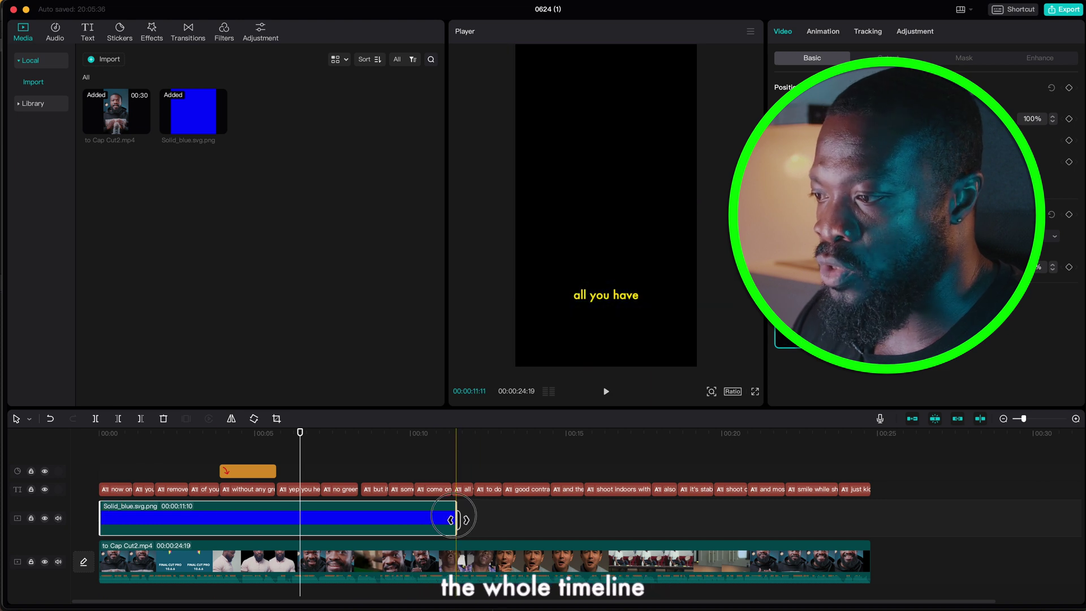
{"action": "left_click_drag", "start_coordinate": [458, 516], "coordinate": [872, 518]}
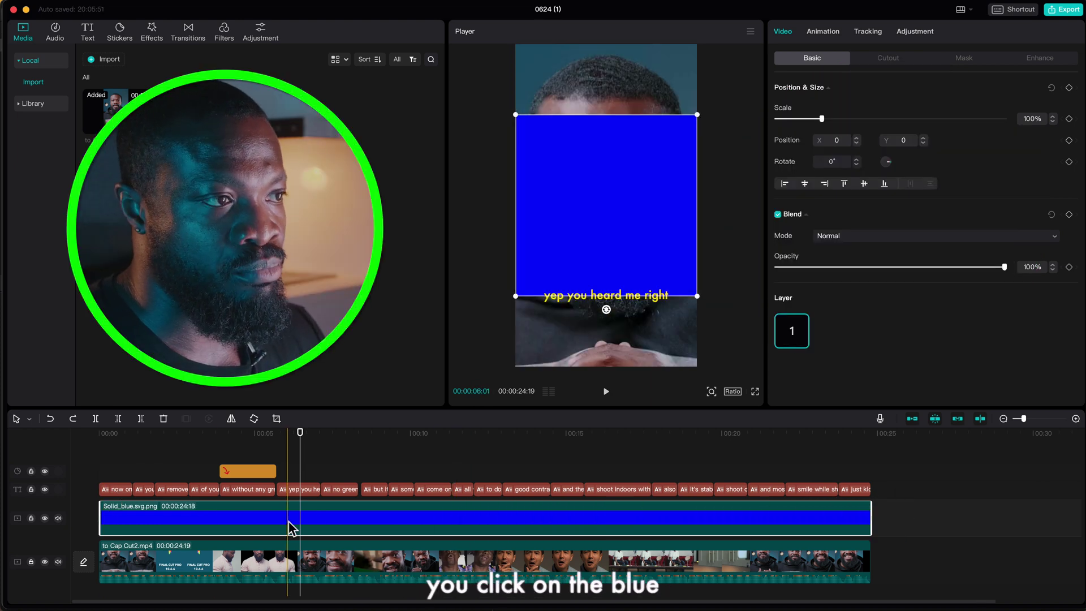
{"action": "left_click_drag", "start_coordinate": [822, 119], "coordinate": [883, 121]}
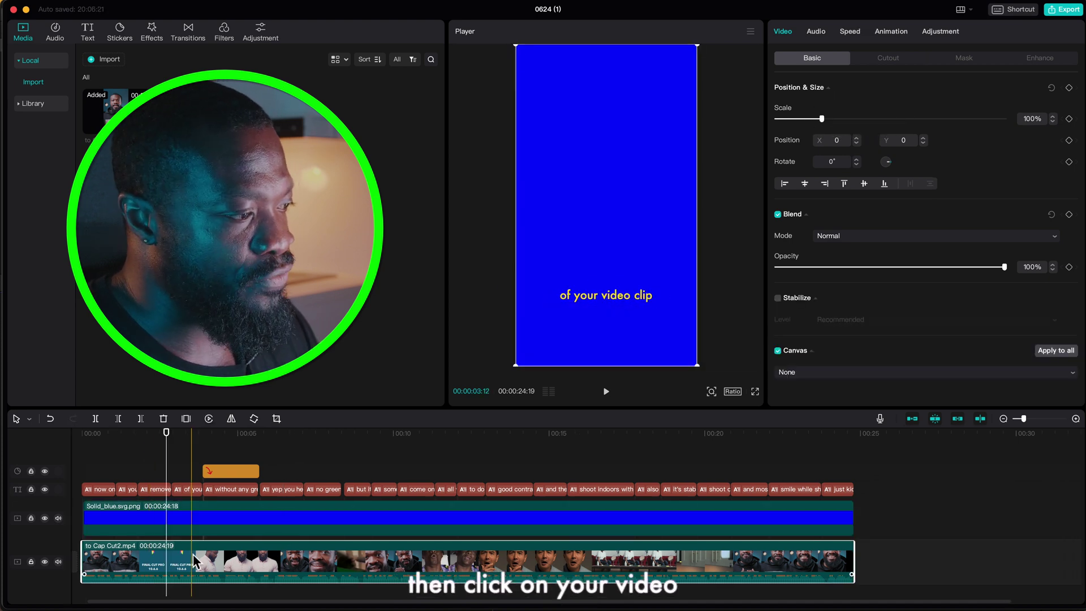
- Disable the talking-head video clip with V and clear the selection
{"action": "left_click", "coordinate": [198, 563]}
{"action": "key", "text": "v"}
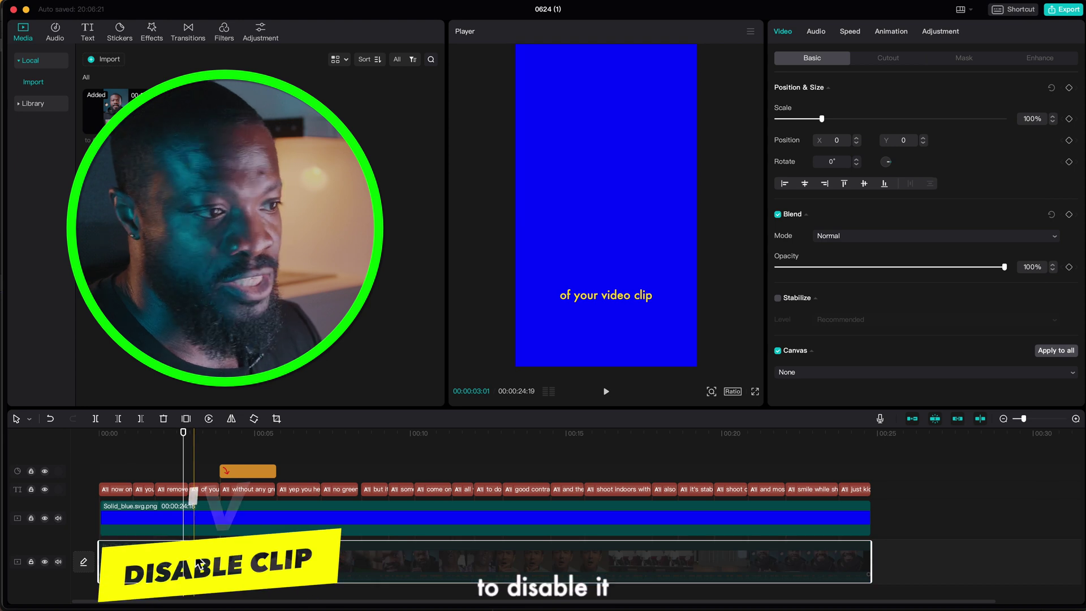
{"action": "left_click", "coordinate": [316, 453]}
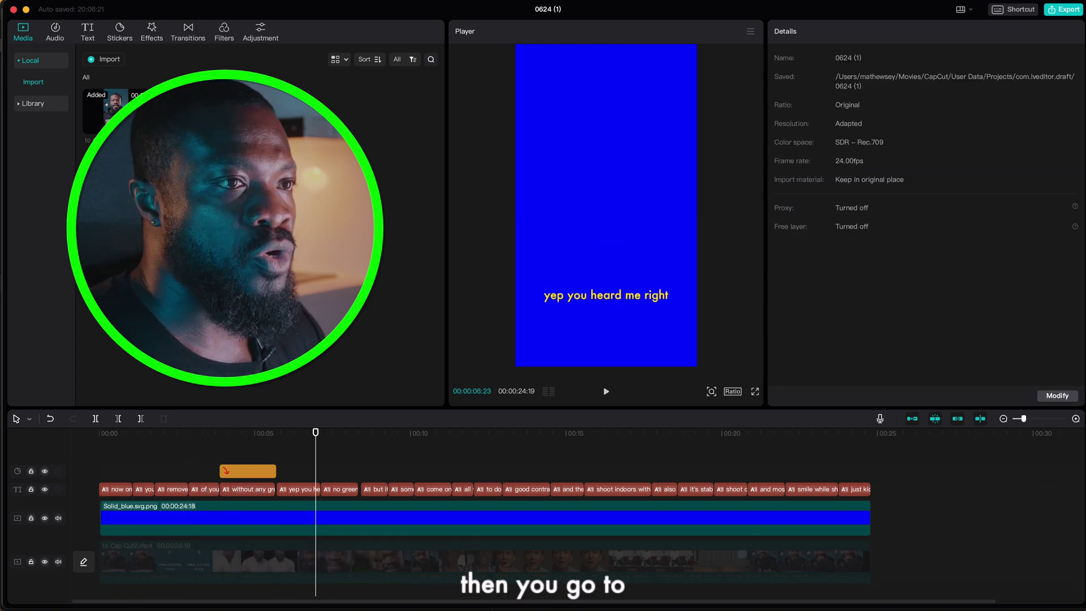
- Export the captions video as 'from cap cut' at 1080P into the chosen folder
{"action": "left_click", "coordinate": [1068, 10]}
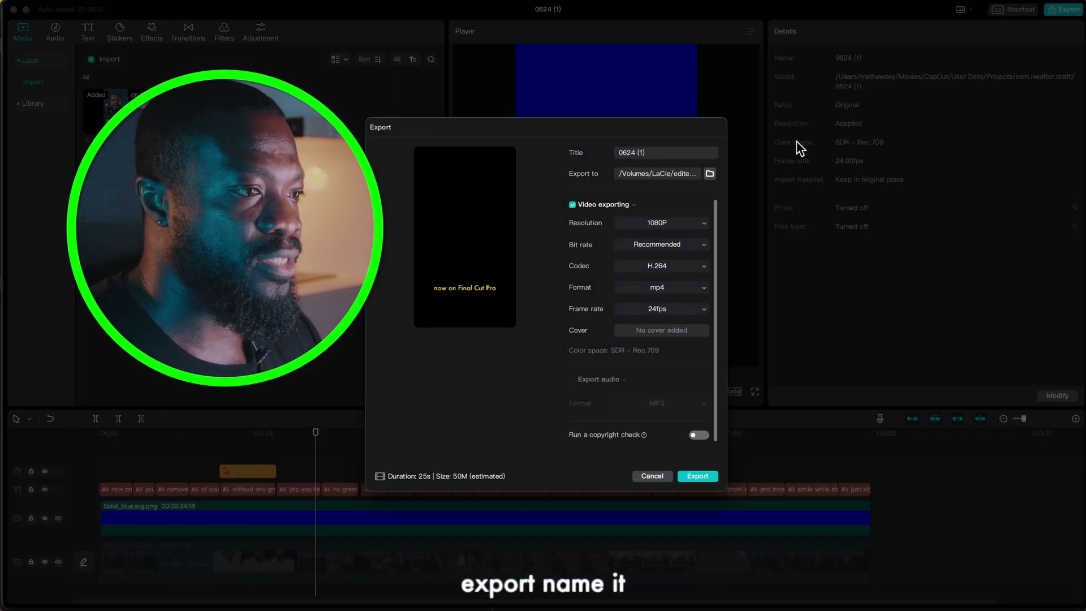
{"action": "left_click", "coordinate": [709, 175]}
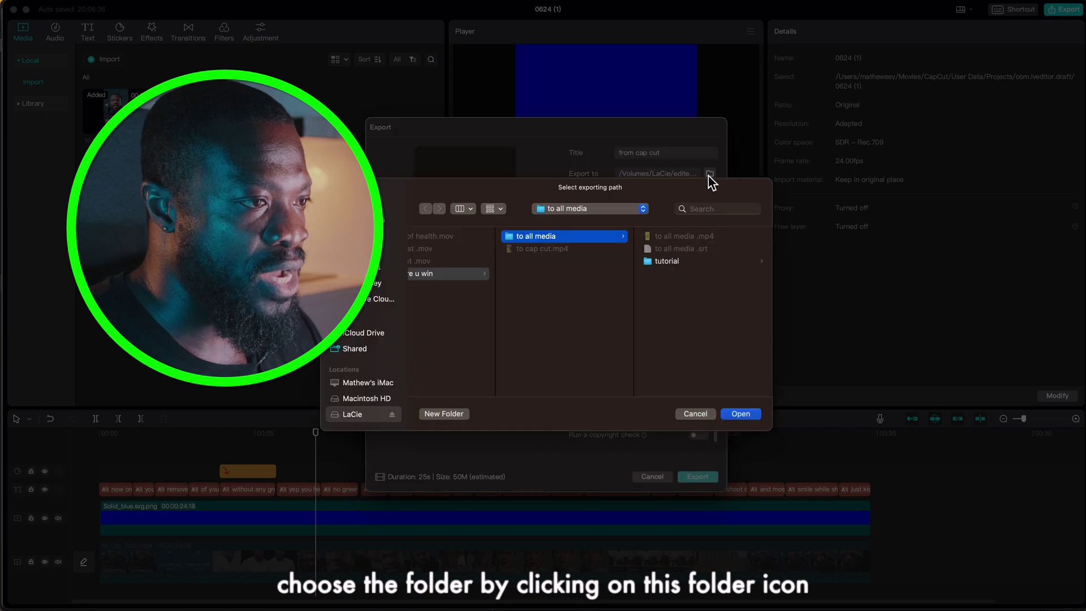
{"action": "scroll", "coordinate": [475, 252], "scroll_direction": "left", "scroll_amount": 10}
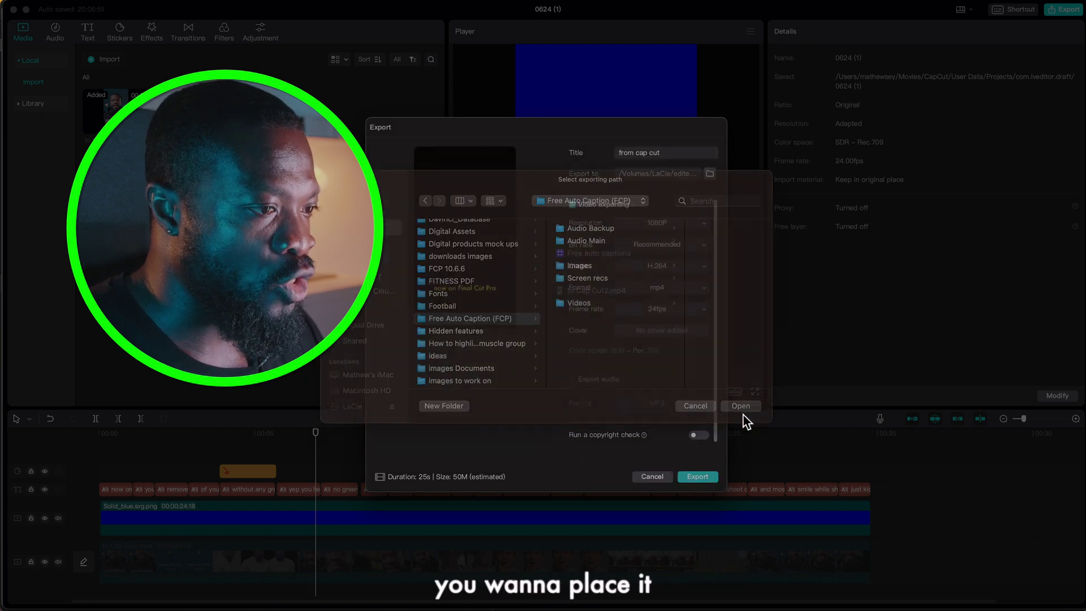
{"action": "left_click", "coordinate": [741, 413]}
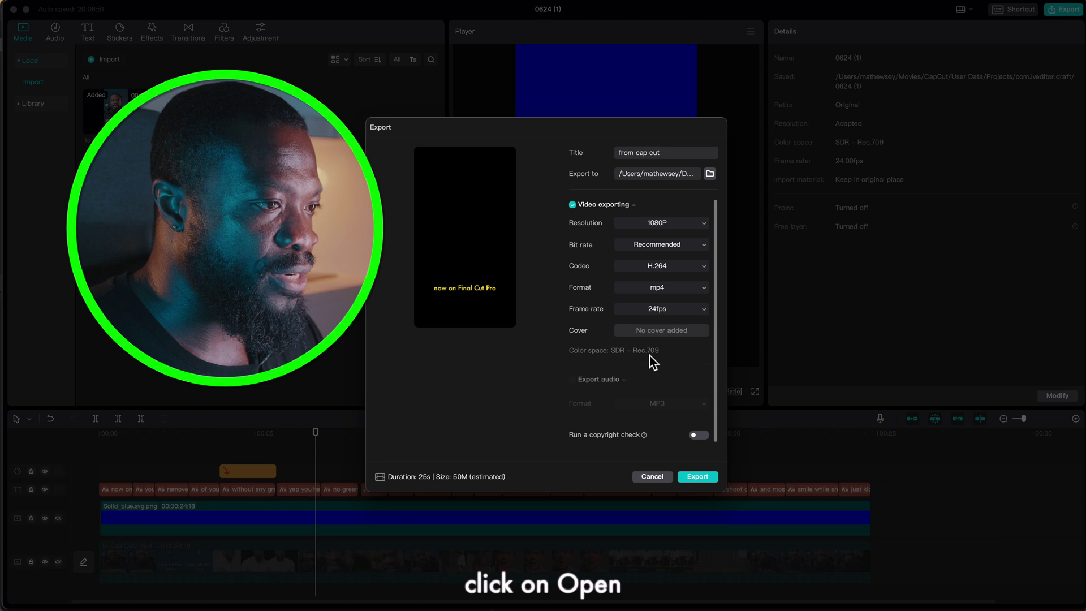
{"action": "left_click", "coordinate": [668, 226]}
{"action": "left_click", "coordinate": [668, 226]}
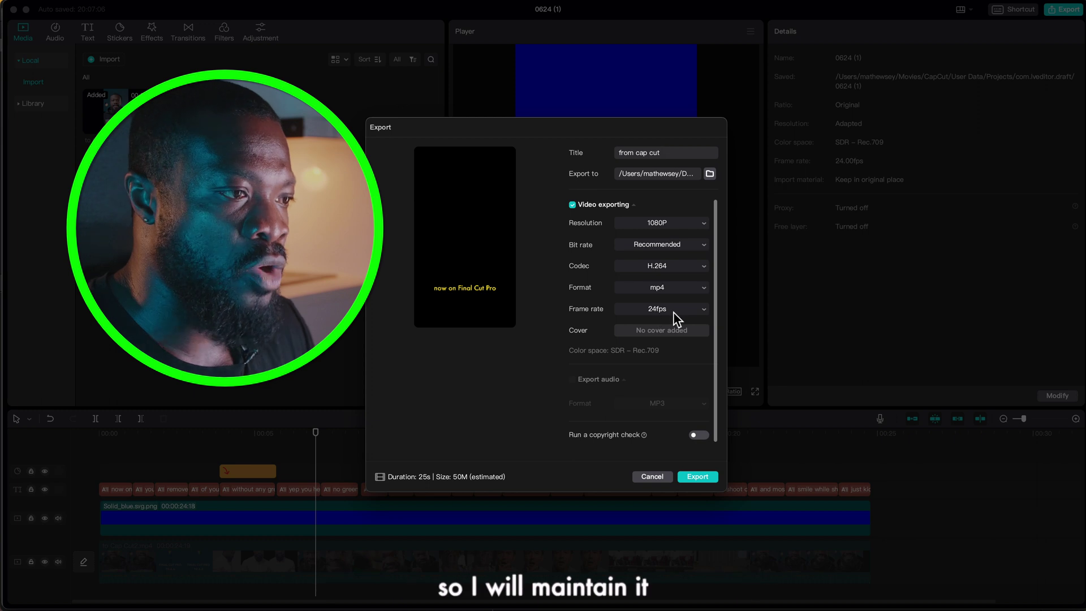
{"action": "left_click", "coordinate": [697, 477]}
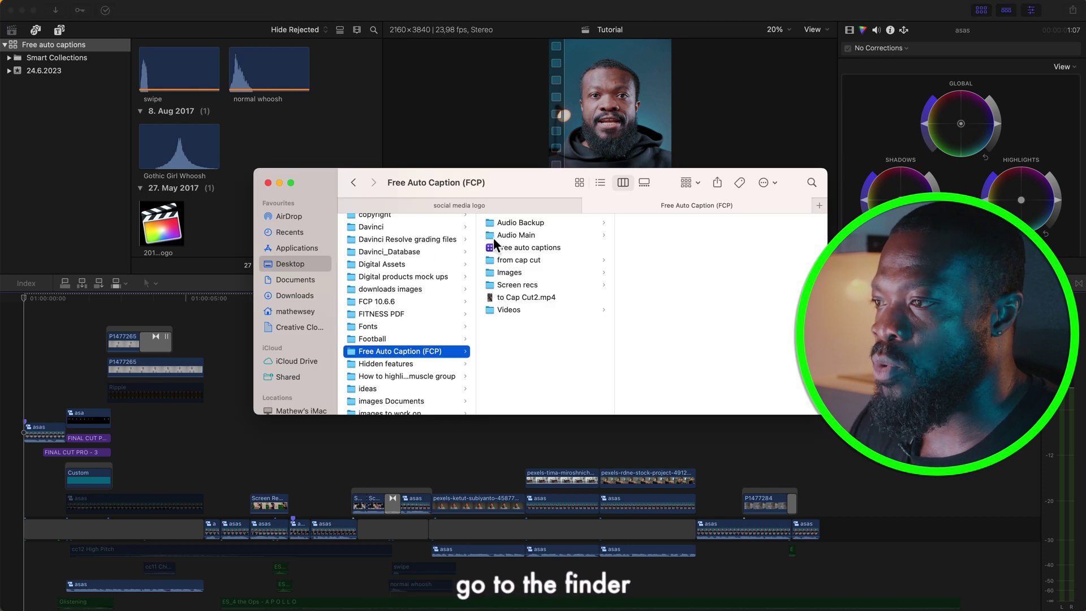
- Open the 'from cap cut' folder, preview the .srt, and drag the mp4 into Final Cut Pro
{"action": "left_click", "coordinate": [529, 261]}
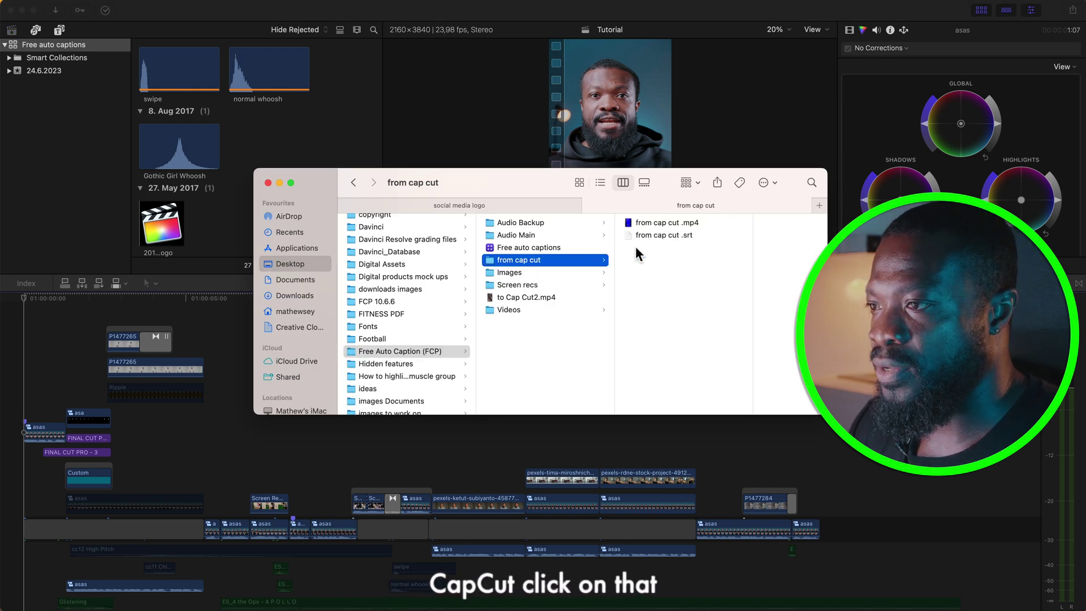
{"action": "left_click", "coordinate": [674, 237]}
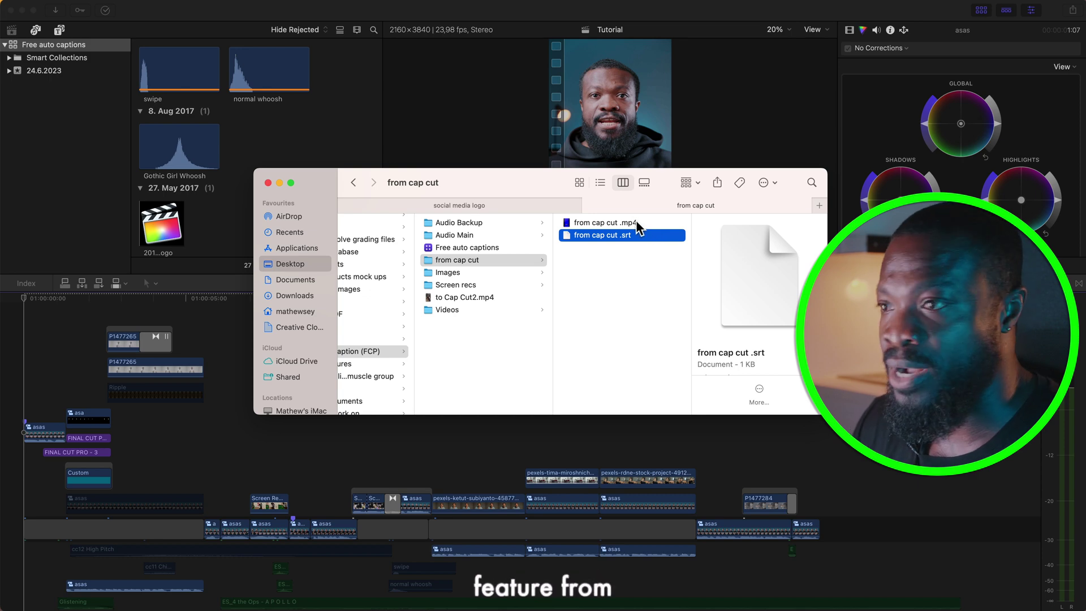
{"action": "left_click", "coordinate": [629, 221]}
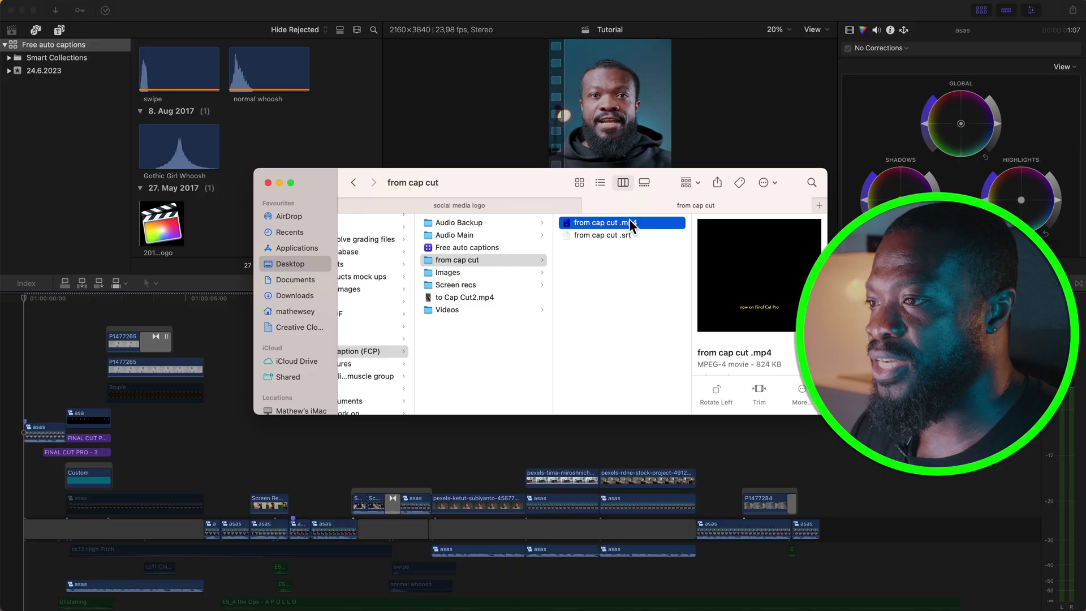
{"action": "left_click_drag", "start_coordinate": [650, 225], "coordinate": [42, 301]}
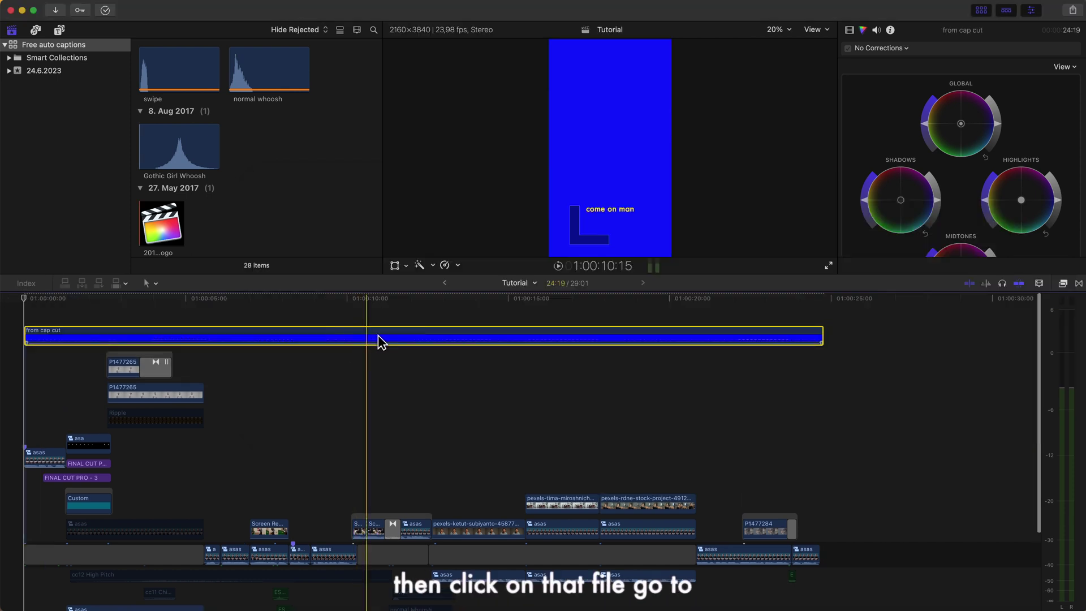
- Apply Green Screen Keyer from Masks and Keying to the 'from cap cut' clip
{"action": "left_click", "coordinate": [1063, 283]}
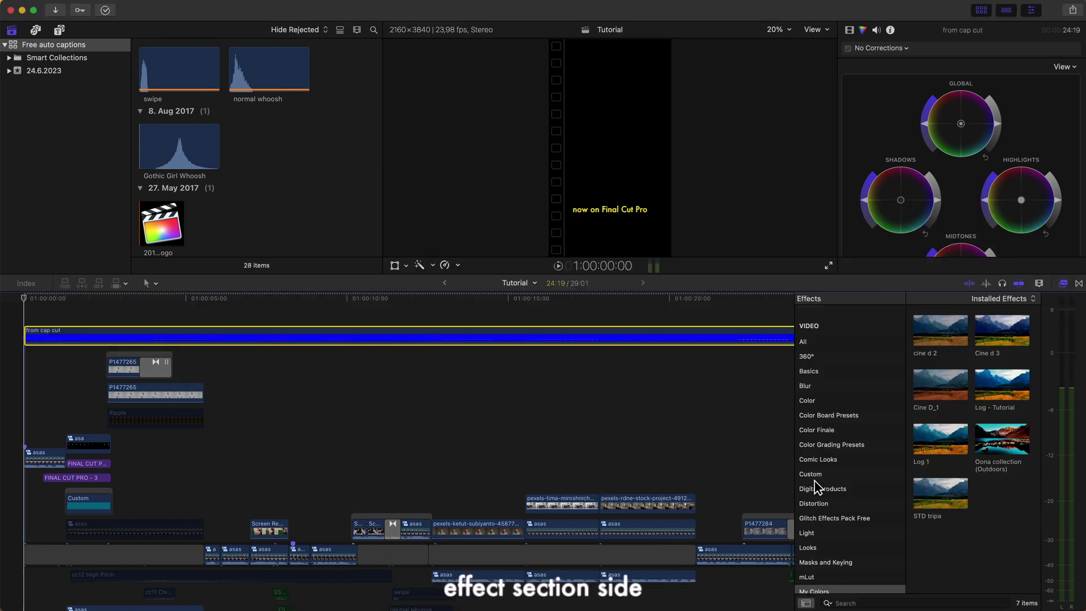
{"action": "scroll", "coordinate": [827, 518], "scroll_direction": "down", "scroll_amount": 2}
{"action": "left_click", "coordinate": [829, 508]}
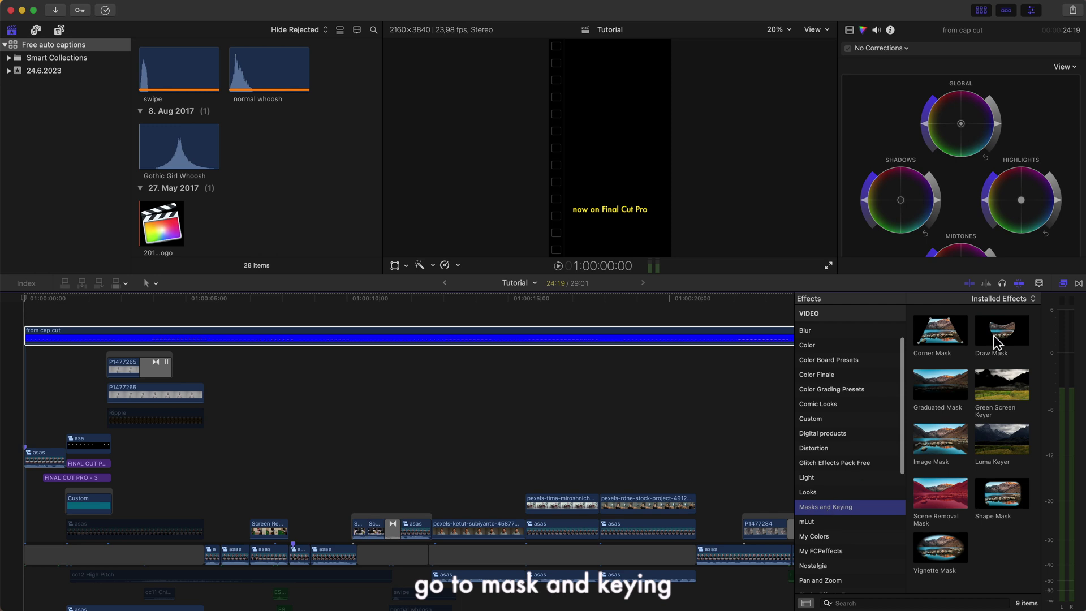
{"action": "left_click_drag", "start_coordinate": [1000, 402], "coordinate": [618, 341]}
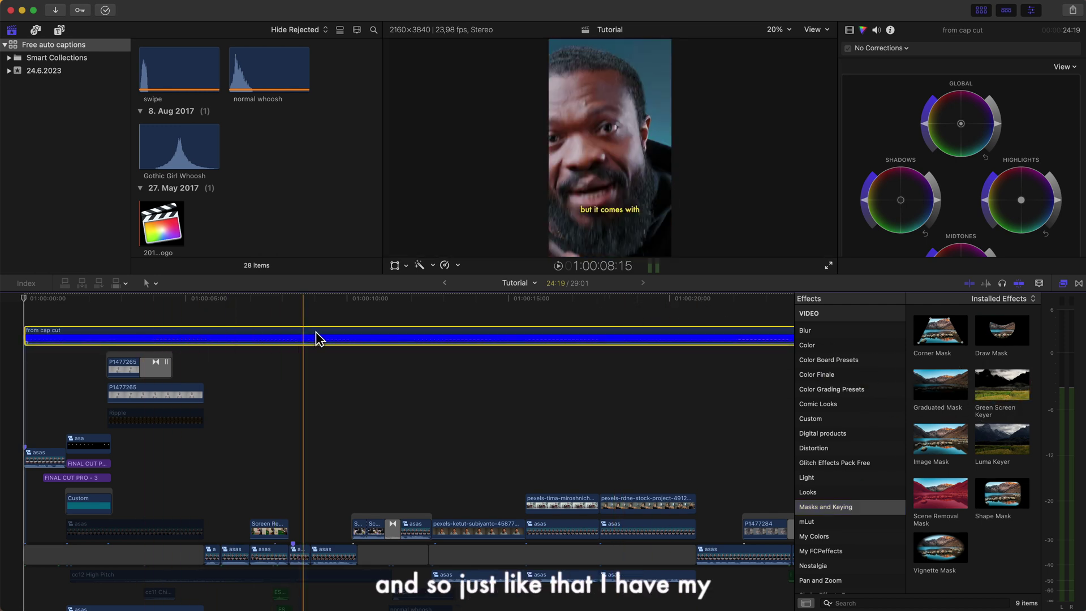